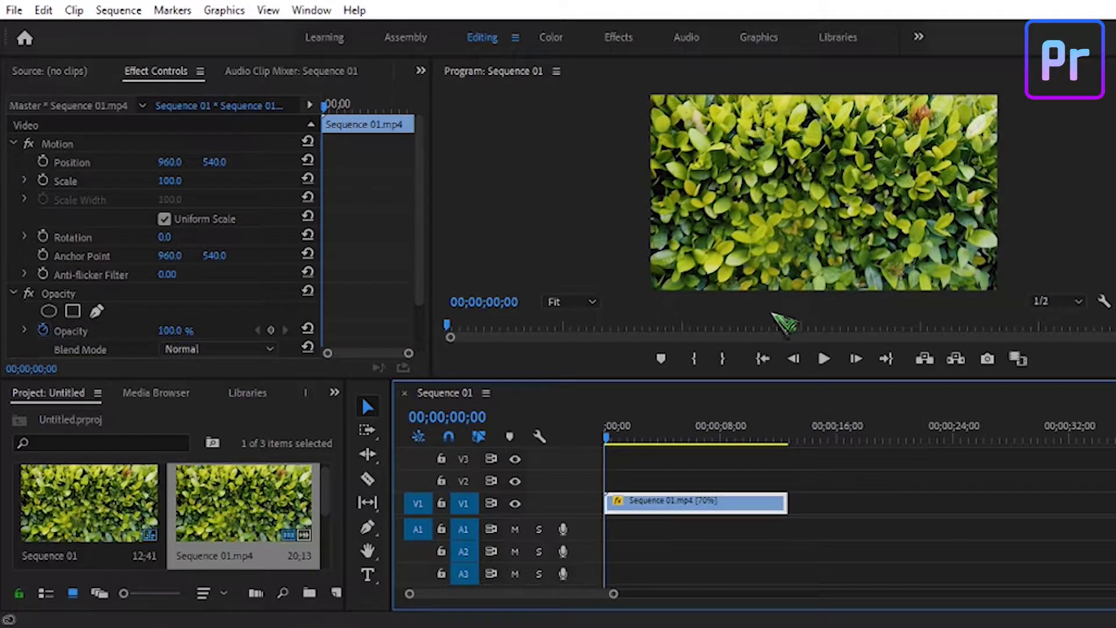
Preview the first three seconds of the 70%-speed leafy clip in the Program monitor.
left_click(823, 359)
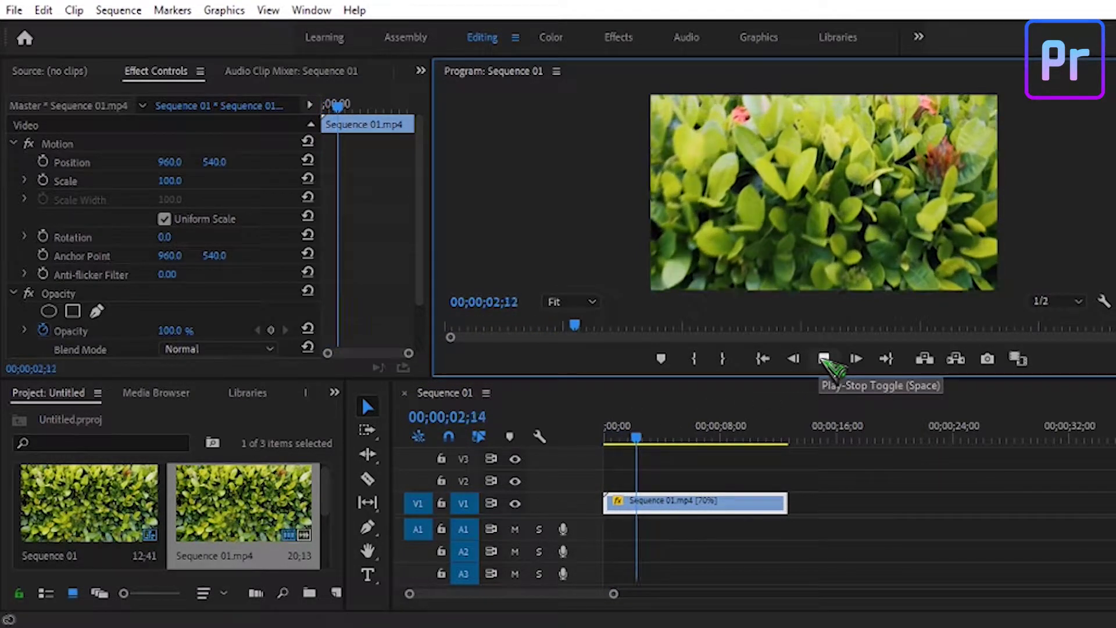
left_click(824, 360)
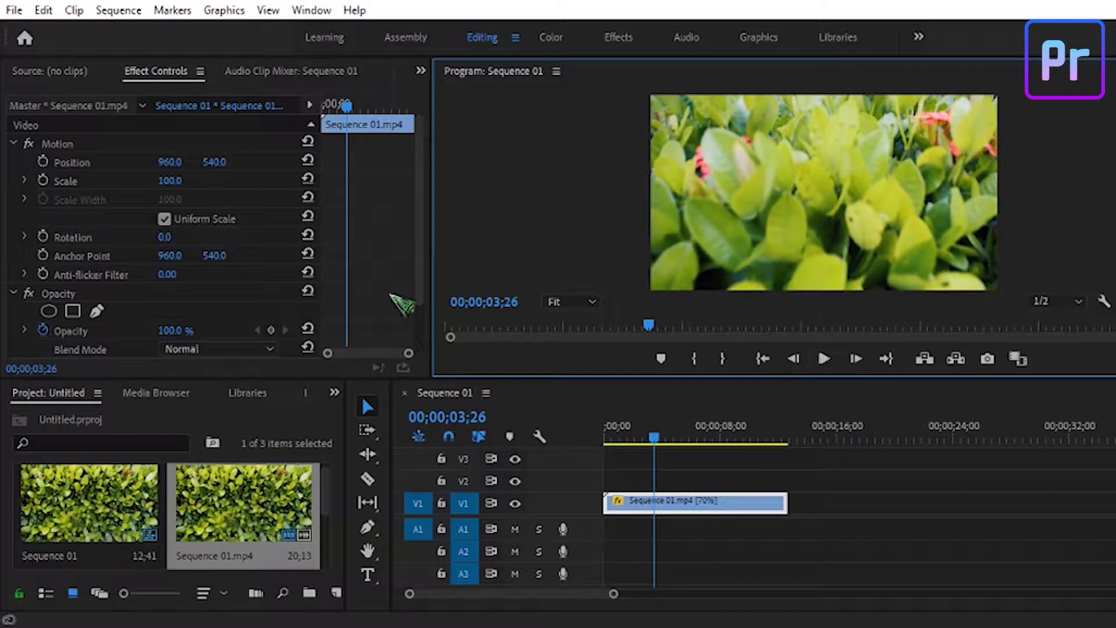
left_click(19, 10)
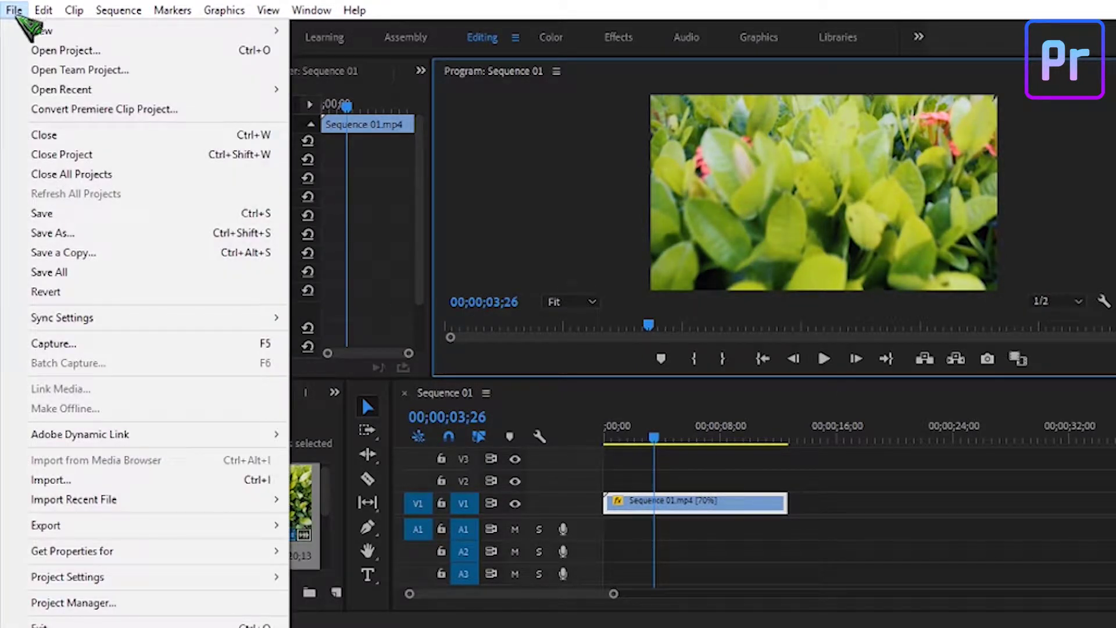
Create a 1920×1080 legacy title called Title 01, keeping the default settings.
mouse_move(99, 35)
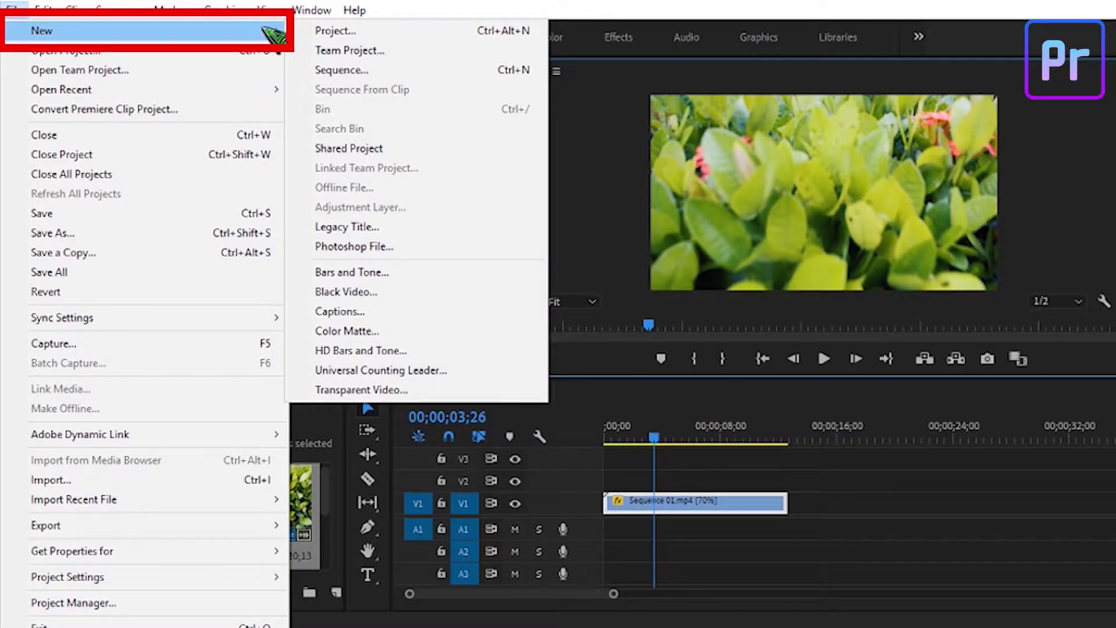
left_click(361, 231)
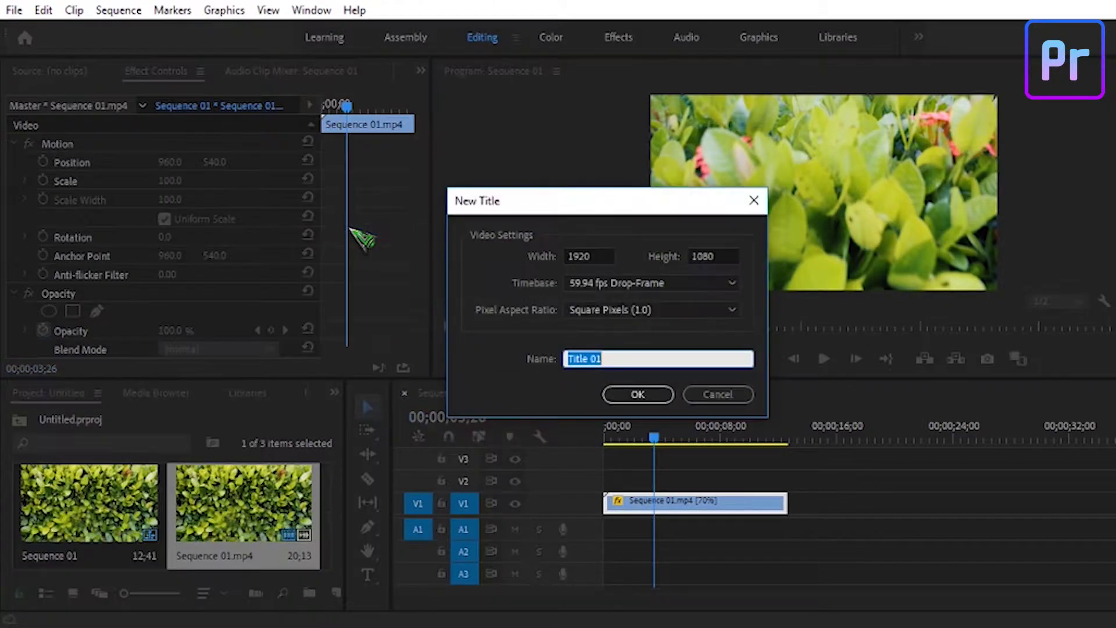
left_click(648, 396)
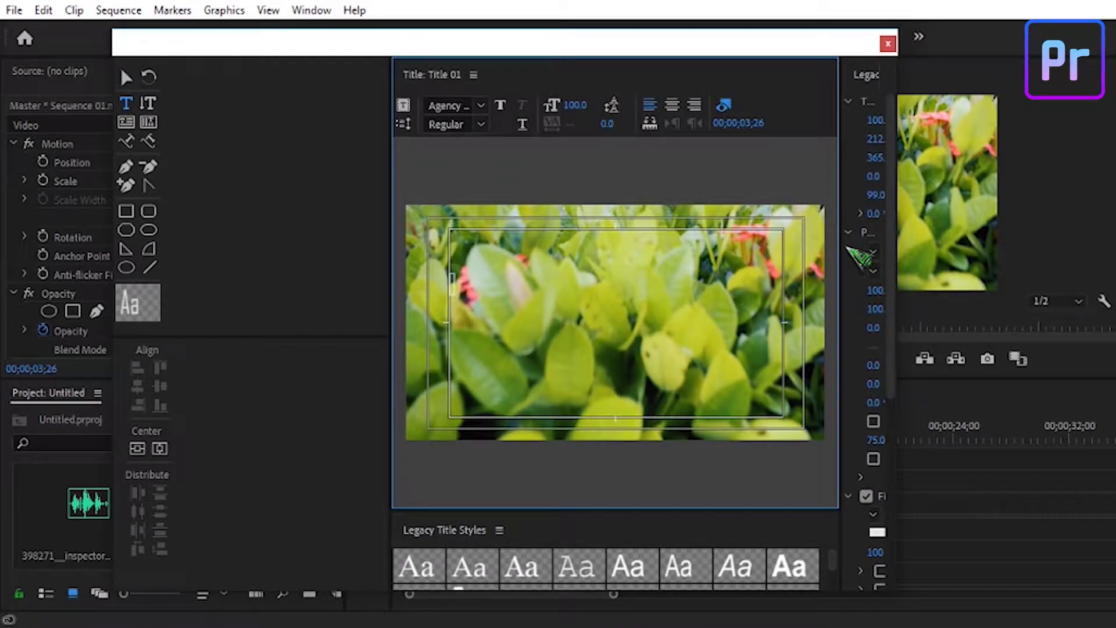
Type 'Hello Myanmar' in Agency Bold at size 300, then select the whole text.
type("Hello Myanmar")
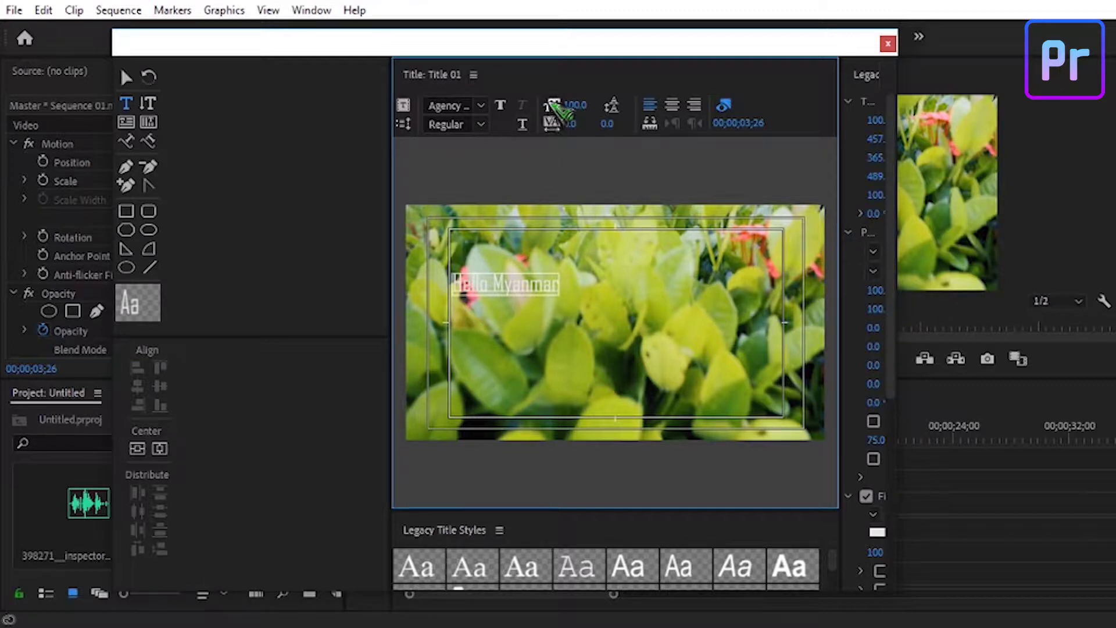
left_click(500, 107)
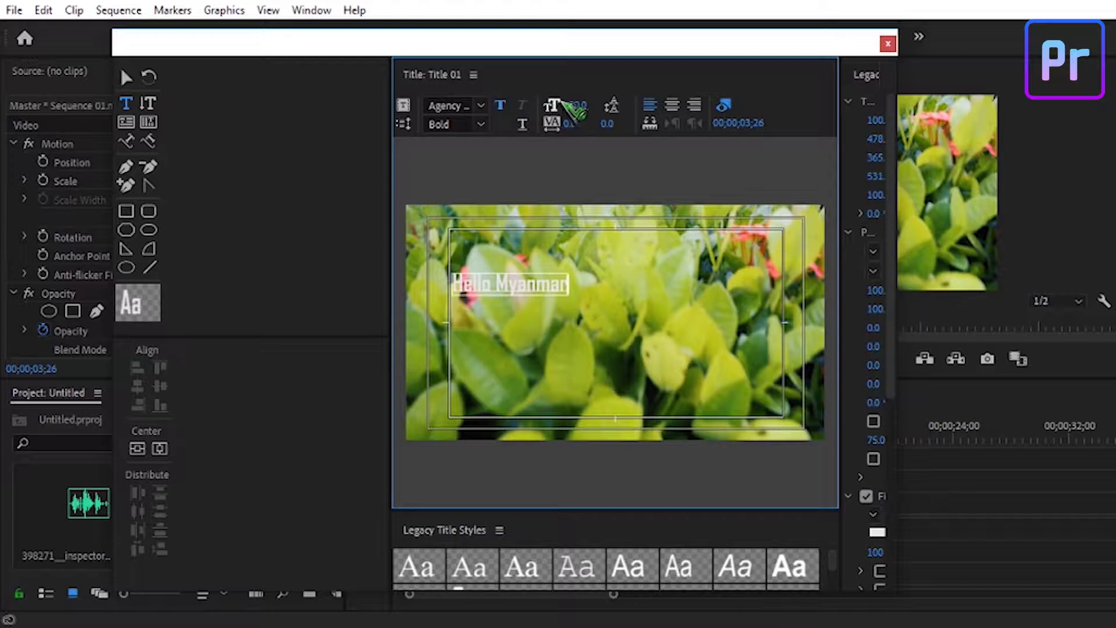
mouse_move(567, 106)
left_mouse_down()
mouse_move(616, 106)
mouse_move(587, 106)
left_mouse_up()
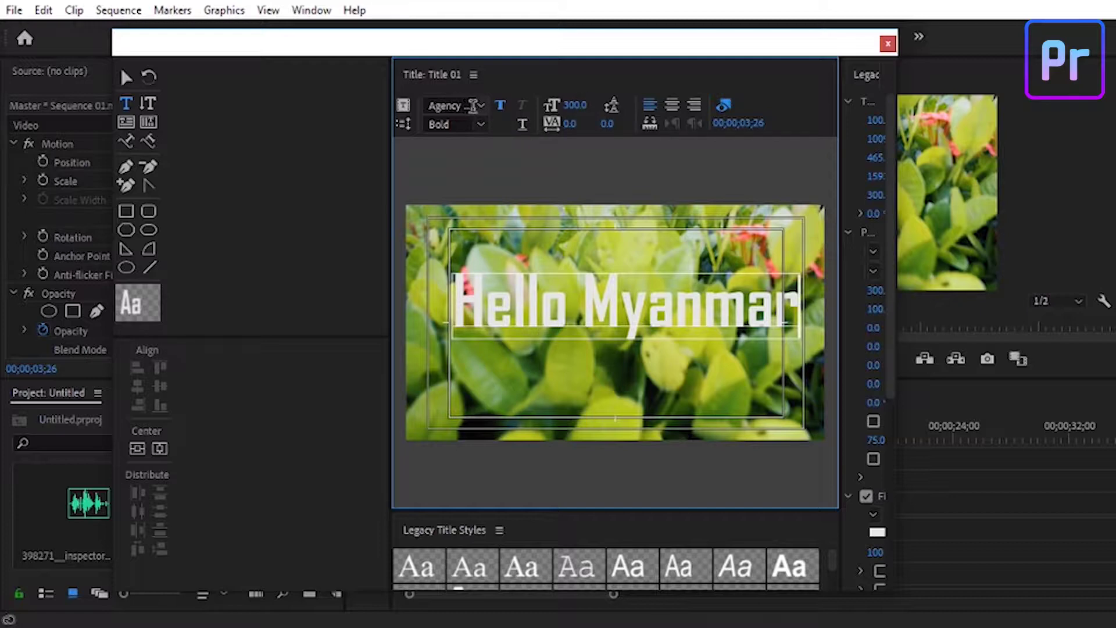
left_click_drag(459, 301, 789, 299)
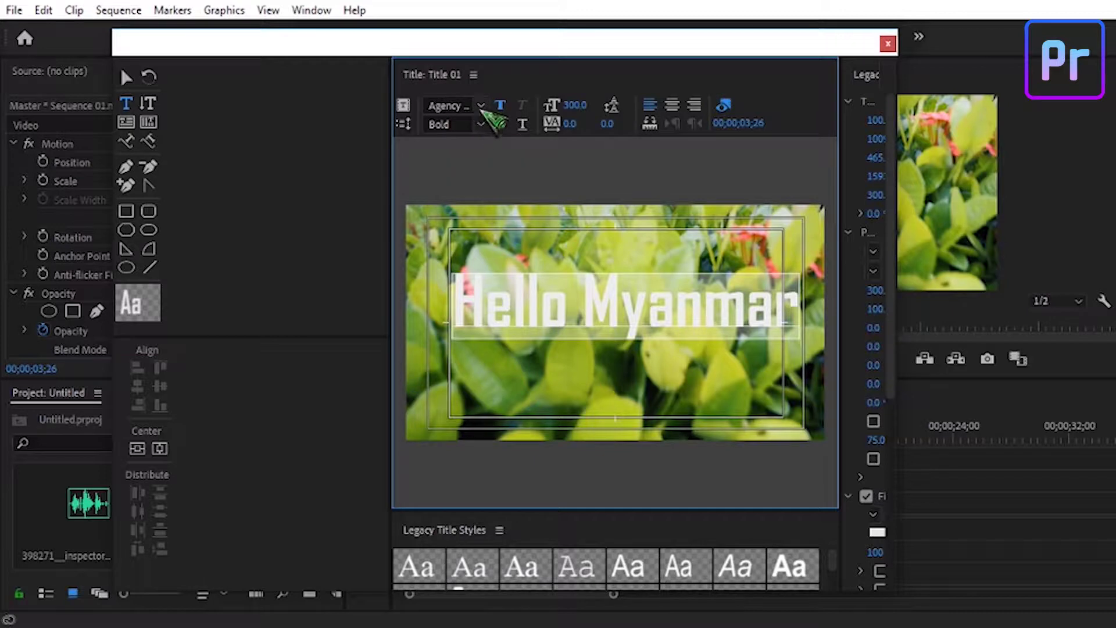
Switch the Hello Myanmar text to Brush Script MT Italic and reduce its size to 268.
left_click(482, 107)
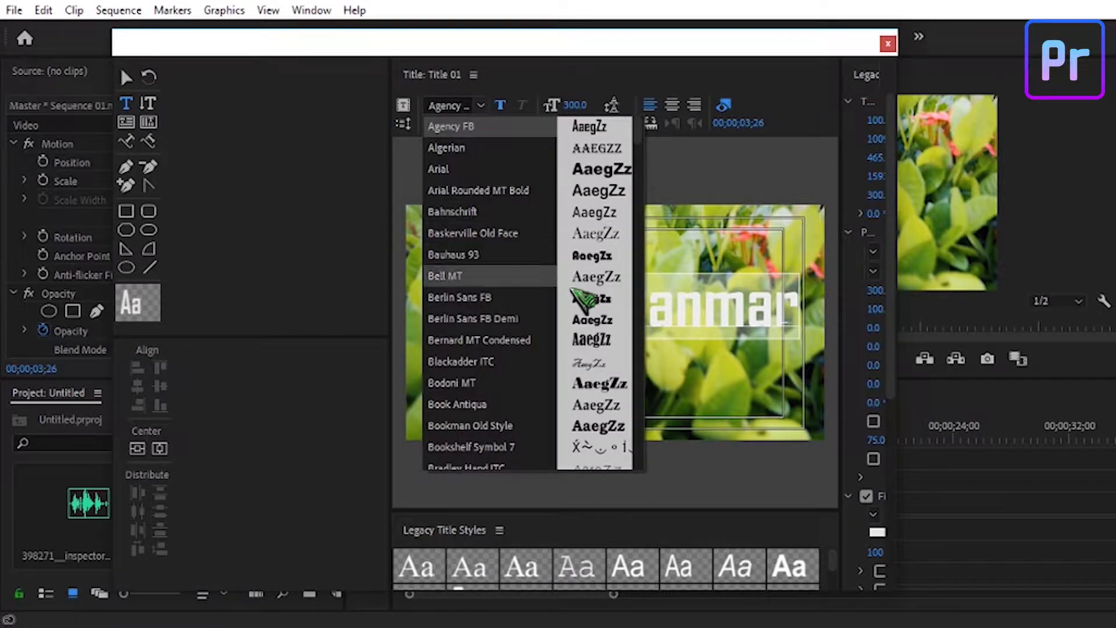
scroll(605, 212, "down", 3)
scroll(599, 209, "down", 1)
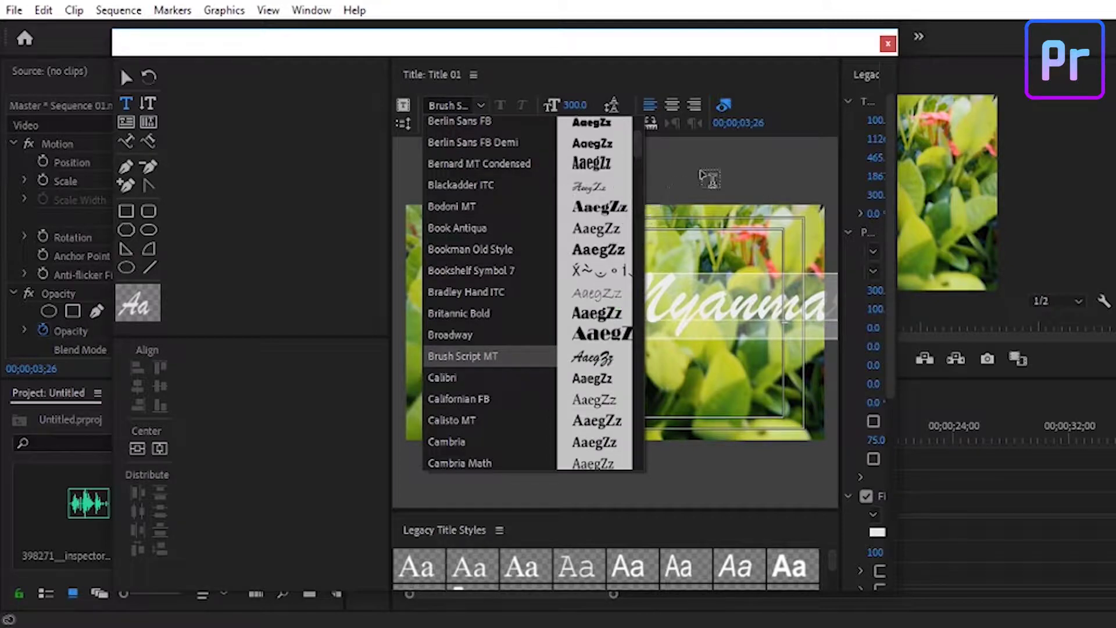
left_click(775, 96)
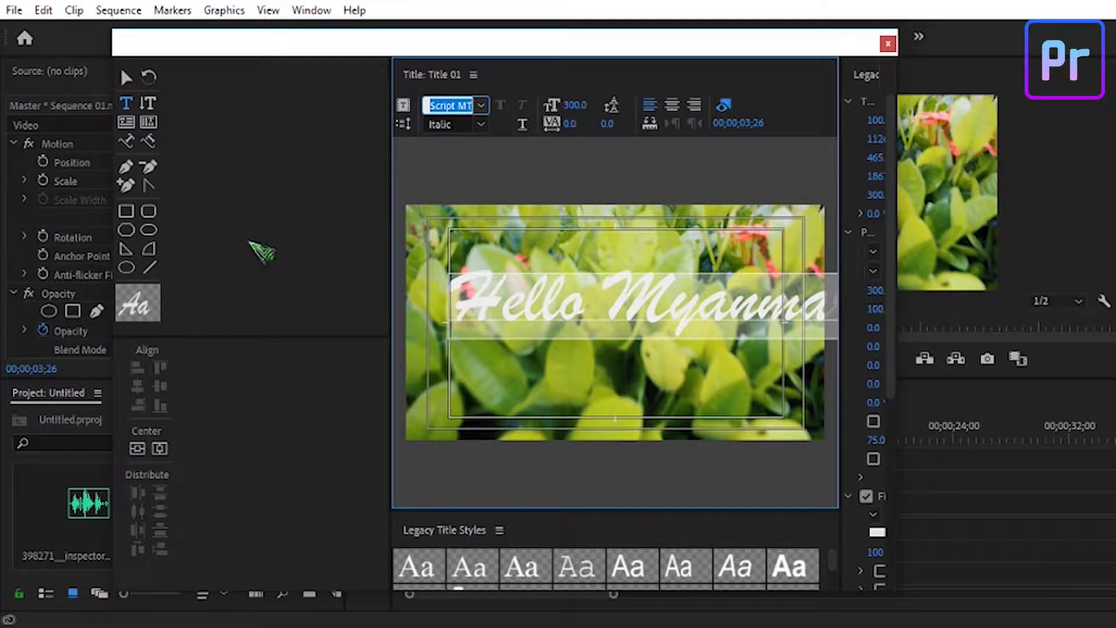
left_click_drag(578, 110, 523, 111)
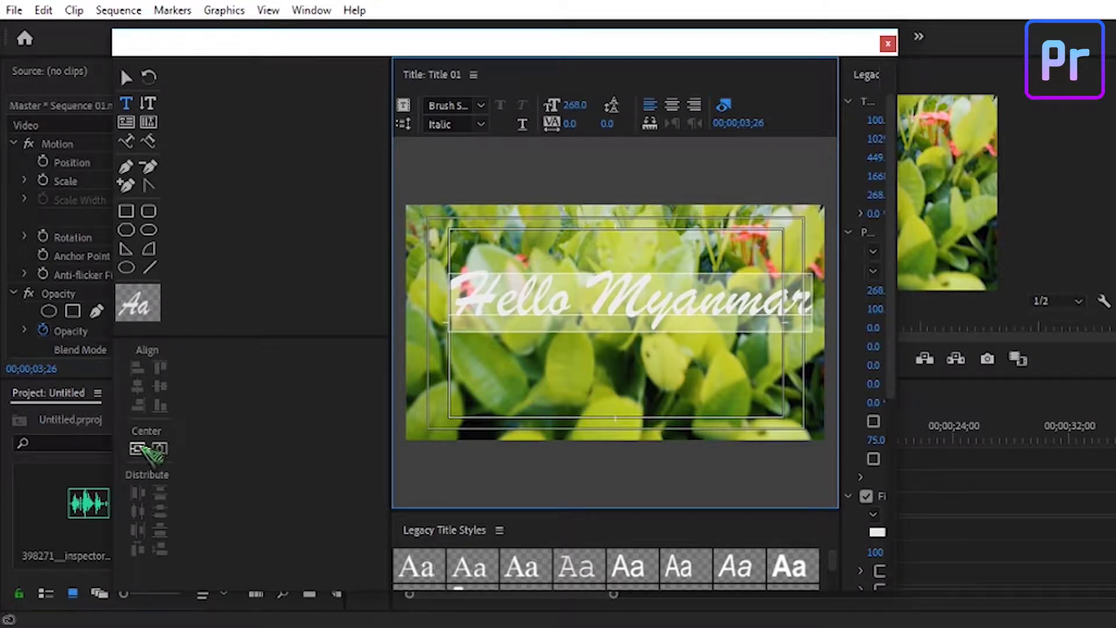
Enlarge the text to size 274 and centre it vertically and horizontally in the frame.
left_click(160, 449)
left_click(161, 449)
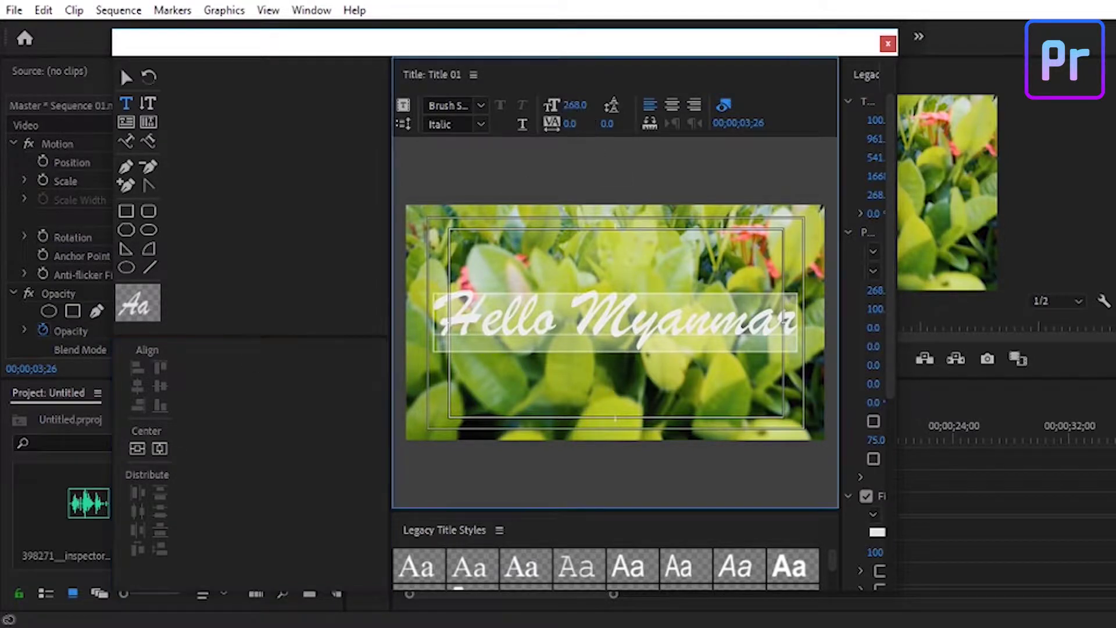
left_click_drag(568, 108, 587, 108)
left_click(159, 448)
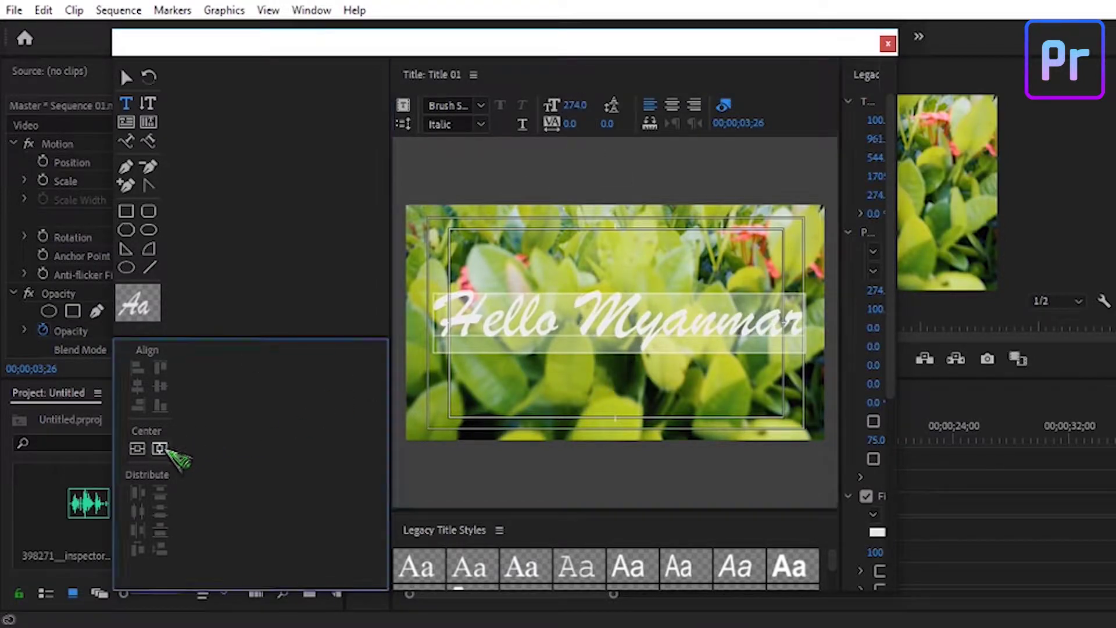
left_click(137, 448)
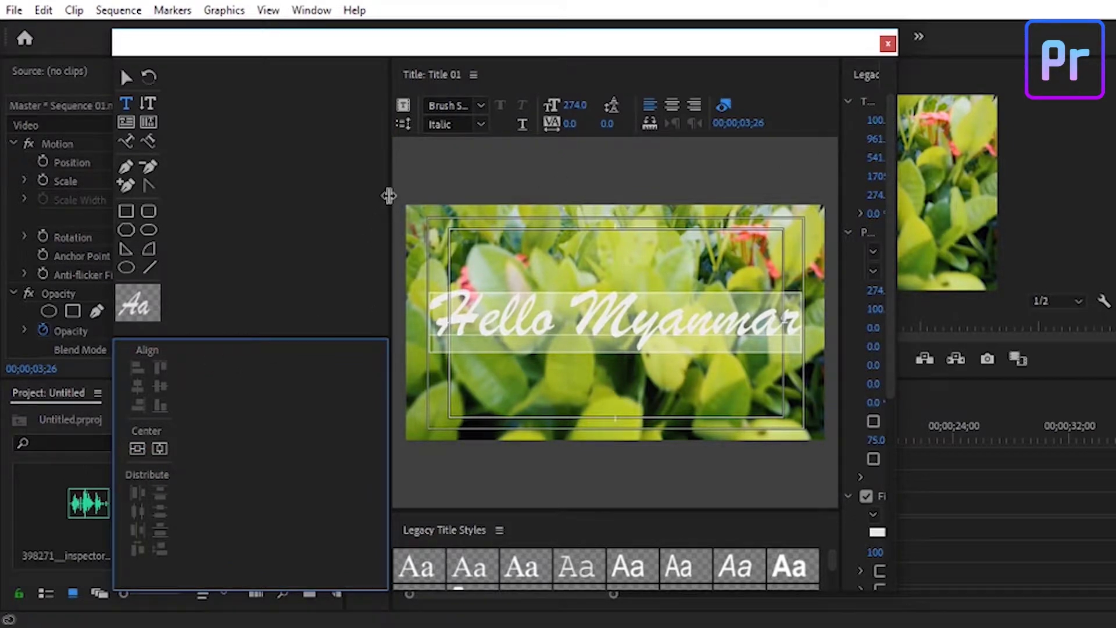
Widen the title canvas and select the word 'Hello' in the text.
left_click_drag(389, 195, 233, 208)
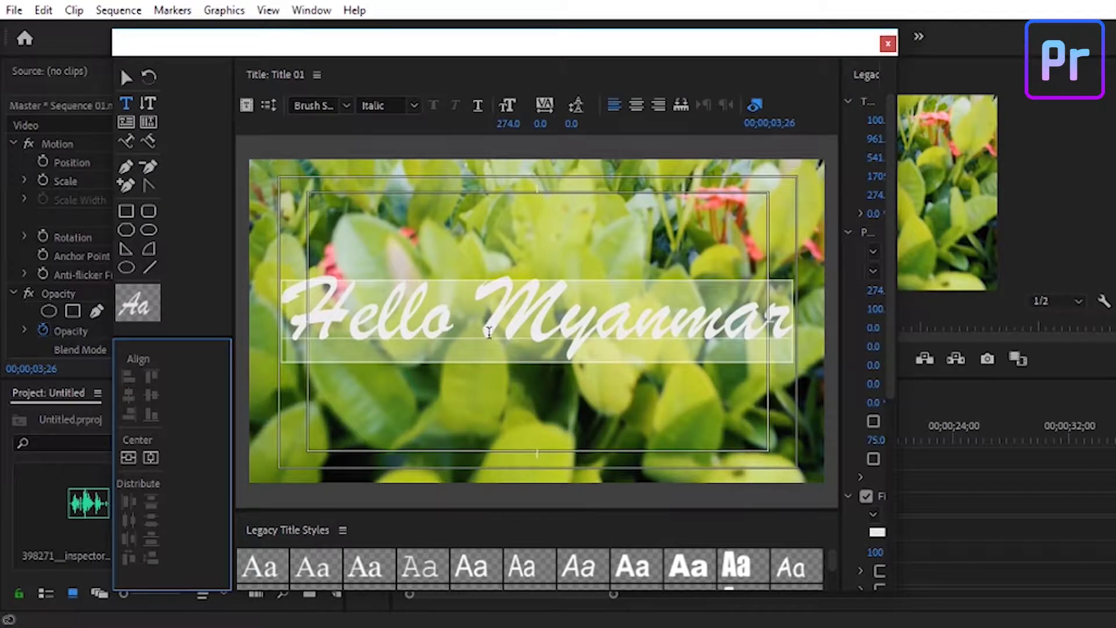
left_click(492, 320)
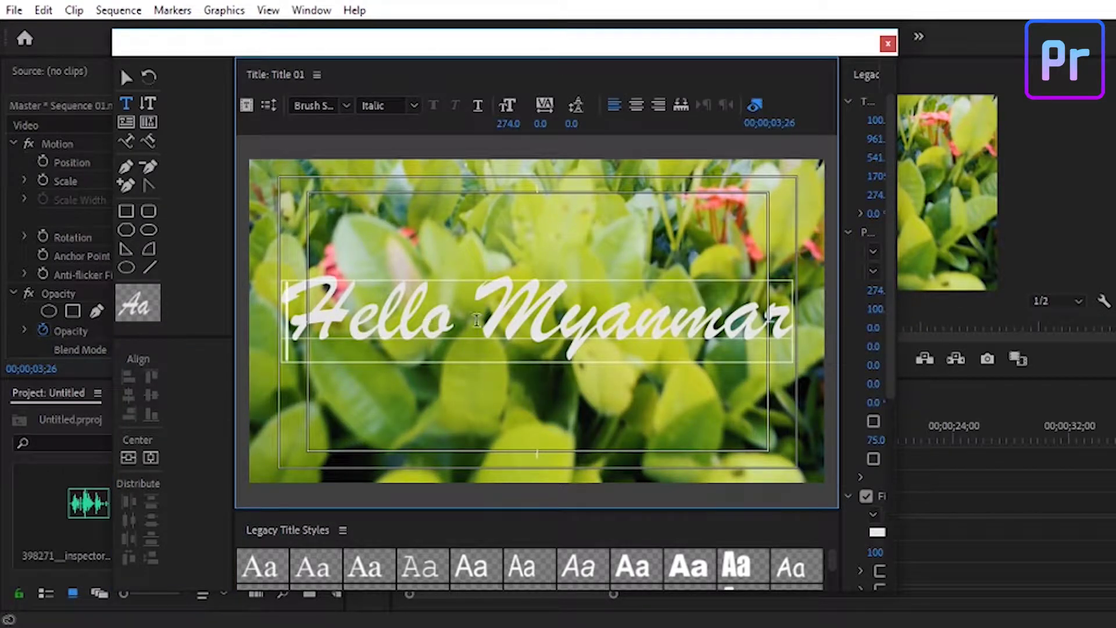
left_click(476, 319, "shift")
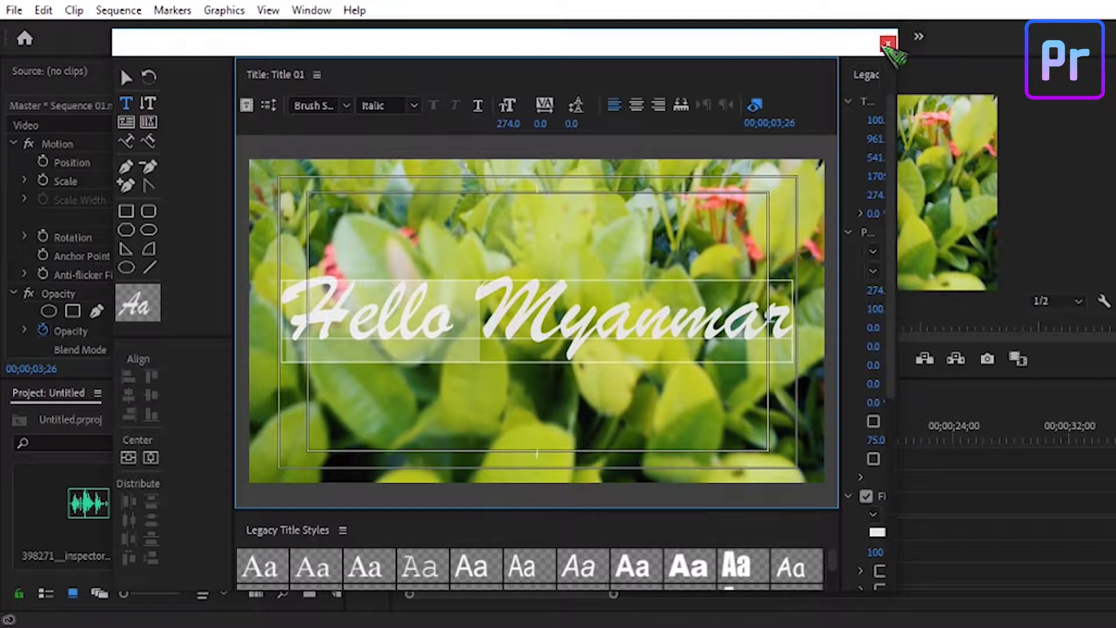
Close the titler, place Title 01 on V2 above the clip, and play it back.
left_click(888, 44)
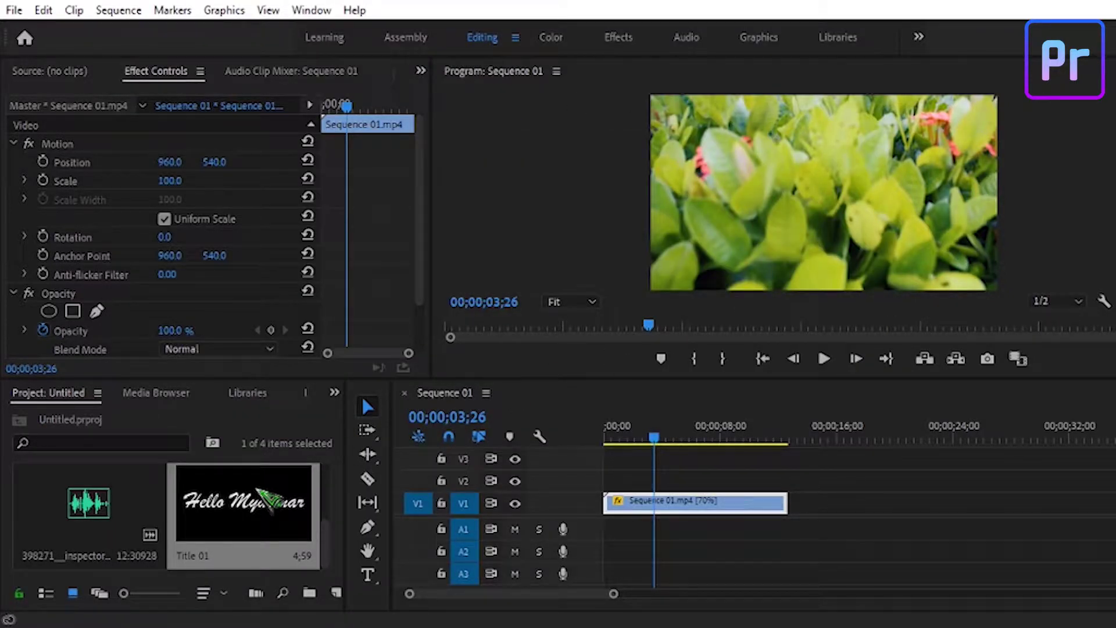
left_click_drag(257, 490, 774, 478)
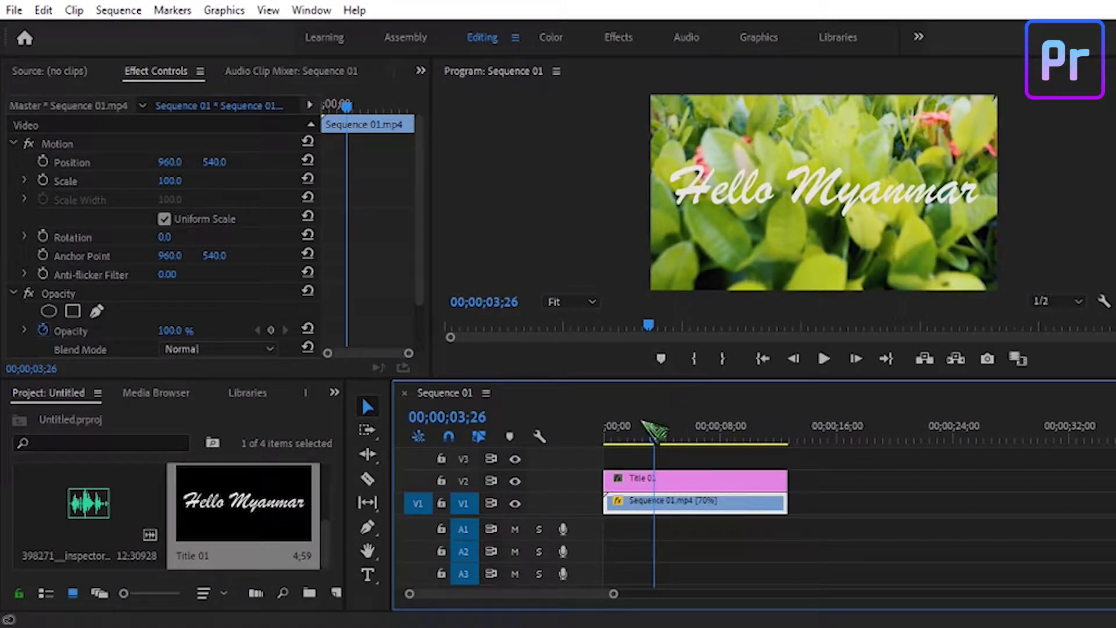
left_click_drag(656, 437, 606, 437)
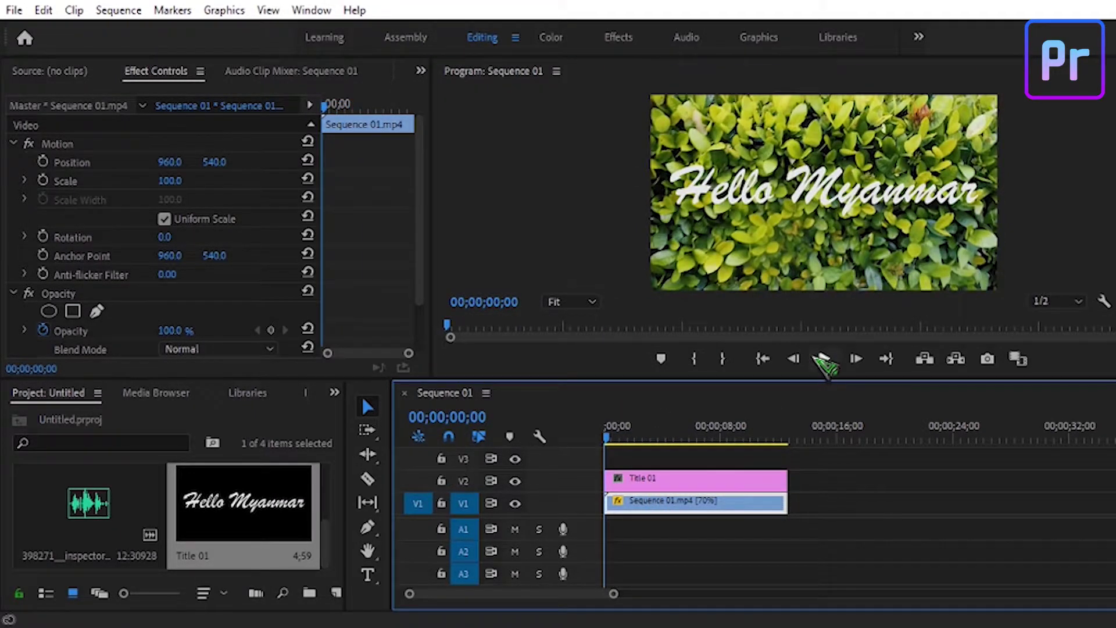
left_click(824, 359)
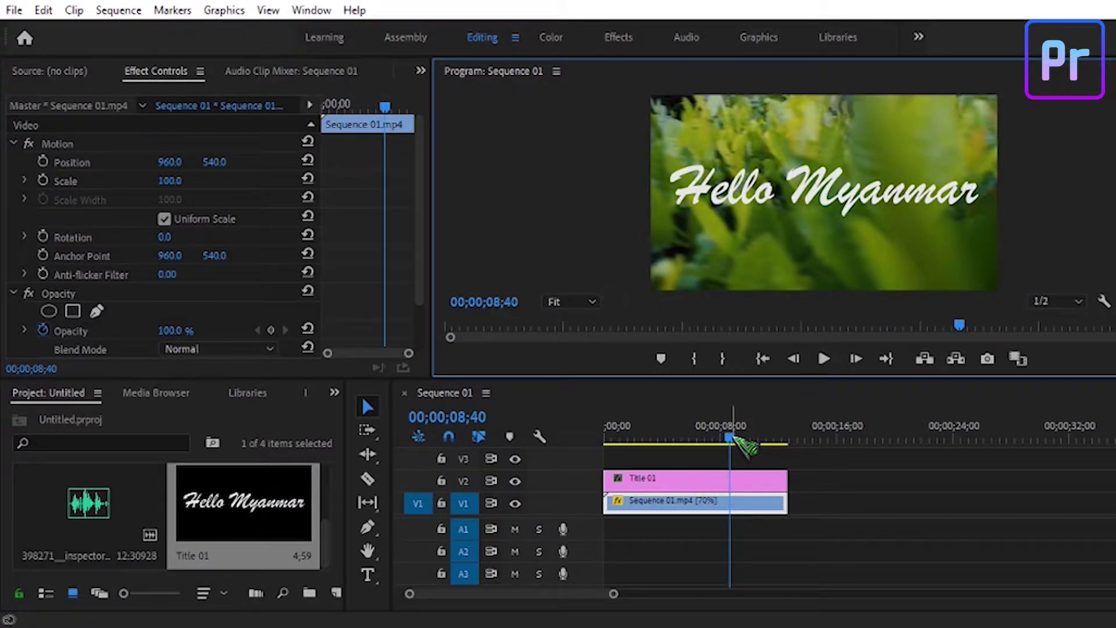
left_click_drag(748, 444, 674, 454)
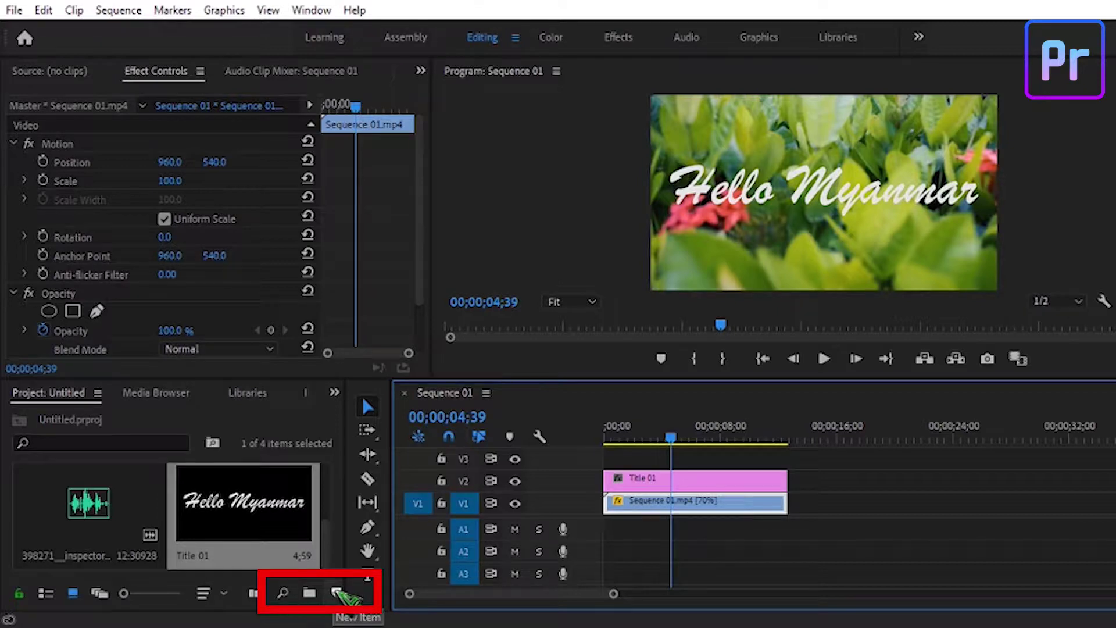
Create a new Transparent Video project item with its default settings.
left_click(337, 592)
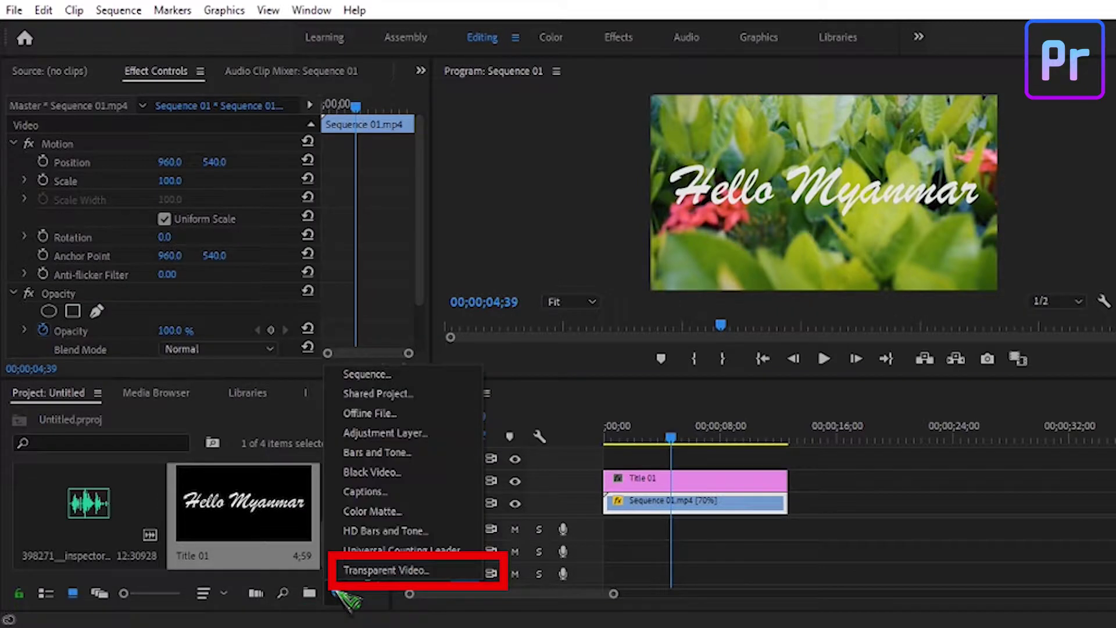
left_click(375, 571)
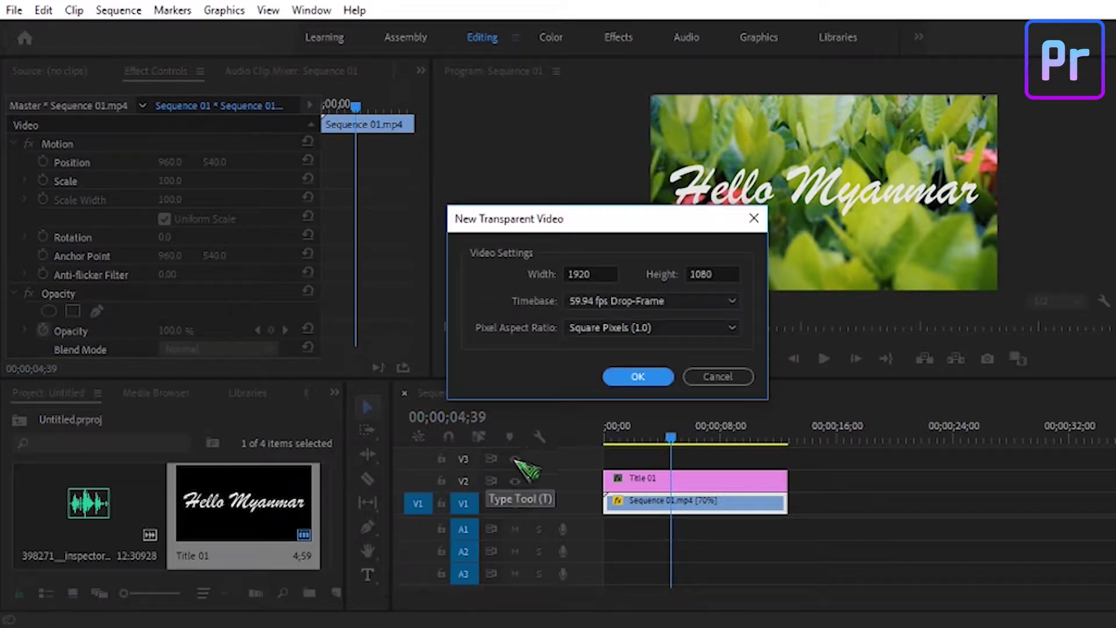
left_click(640, 376)
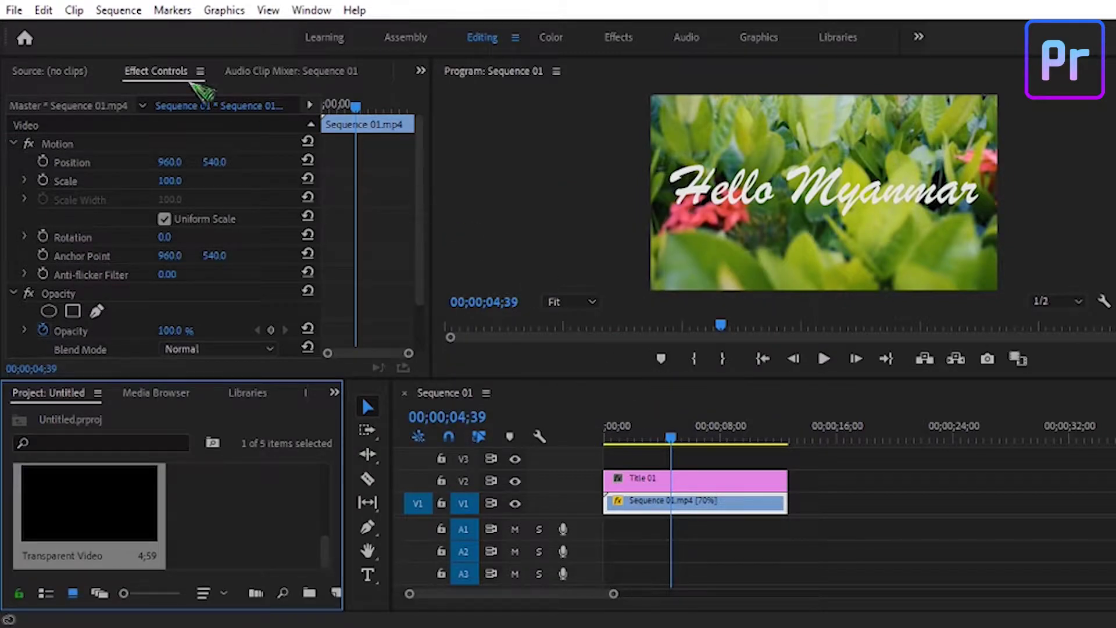
Place the Transparent Video clip on track V3 above Title 01.
left_click(16, 11)
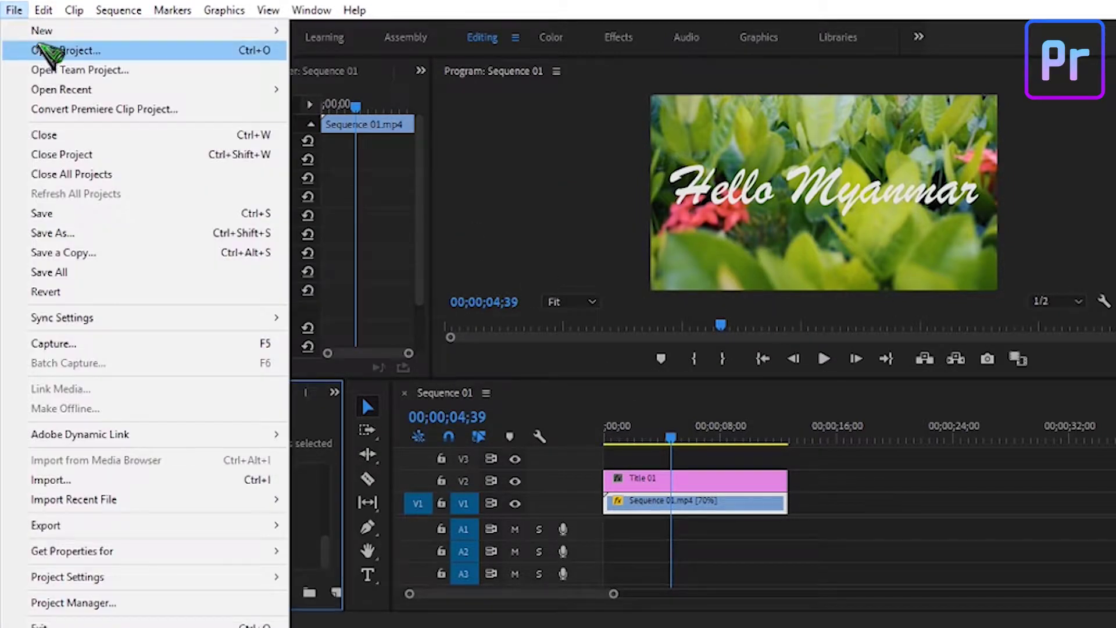
mouse_move(37, 29)
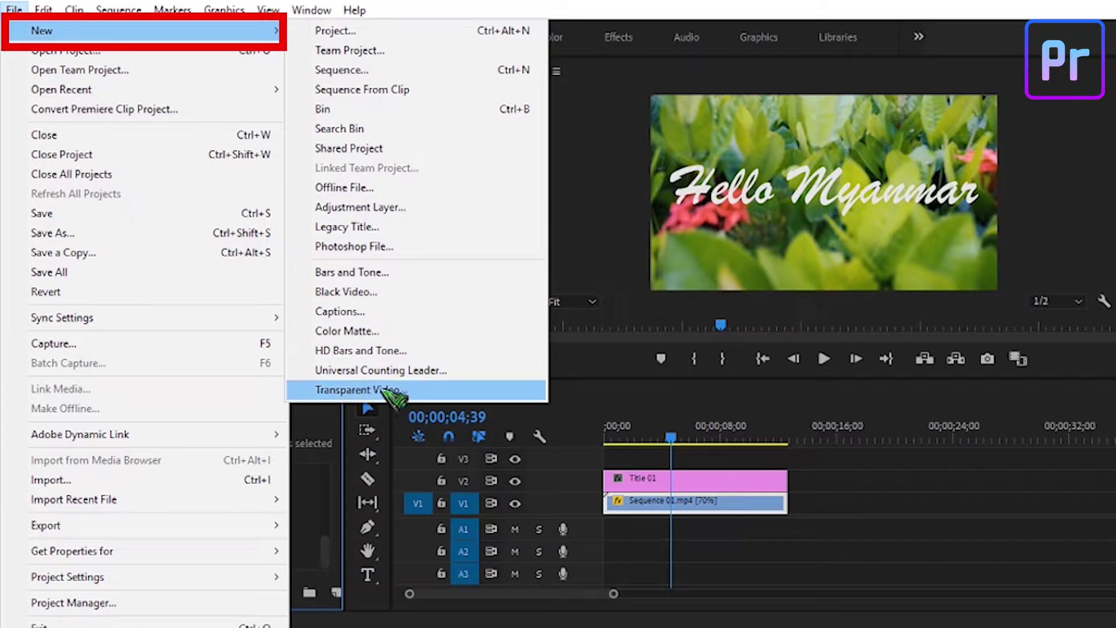
left_click(319, 493)
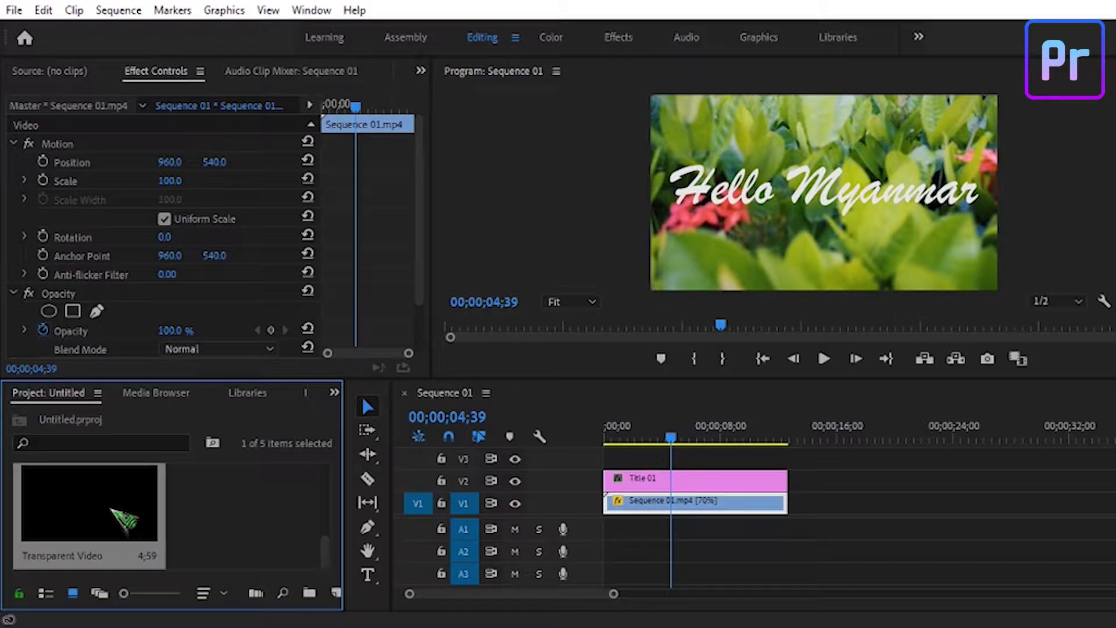
mouse_move(124, 520)
left_mouse_down()
mouse_move(617, 462)
mouse_move(785, 457)
left_mouse_up()
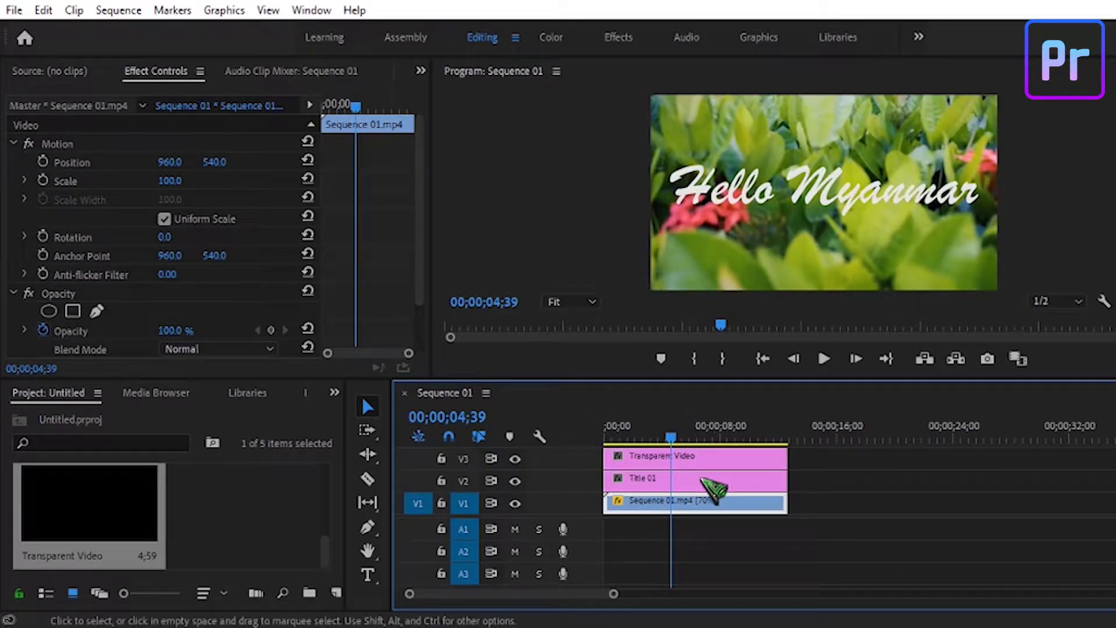
Search the Effects panel for 'write on' and apply Write-on to the V3 Transparent Video clip.
left_click(700, 457)
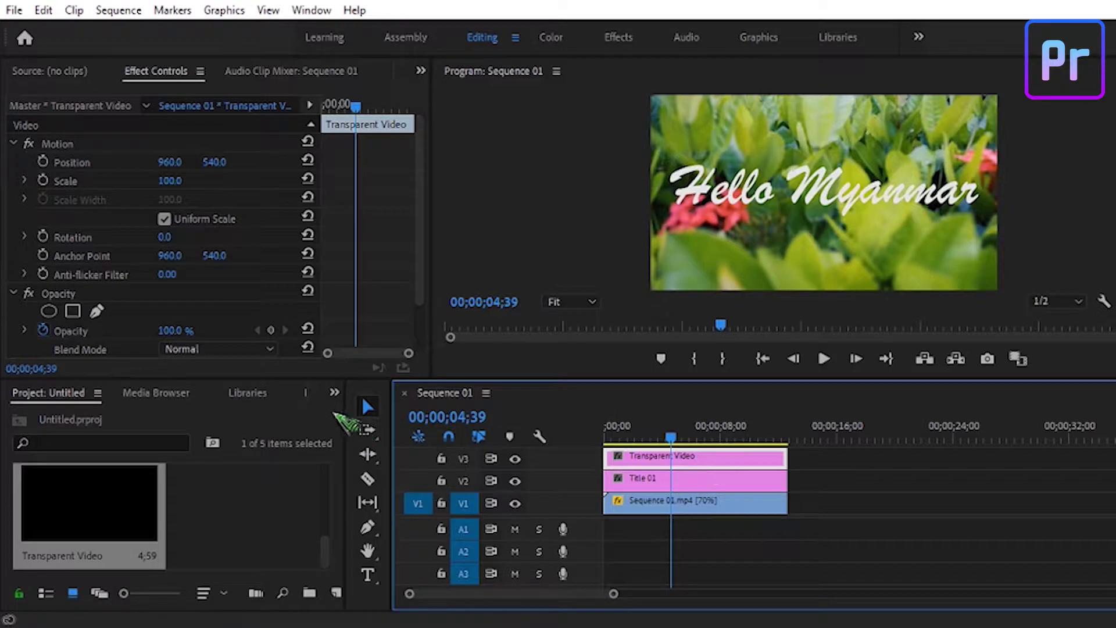
left_click(335, 393)
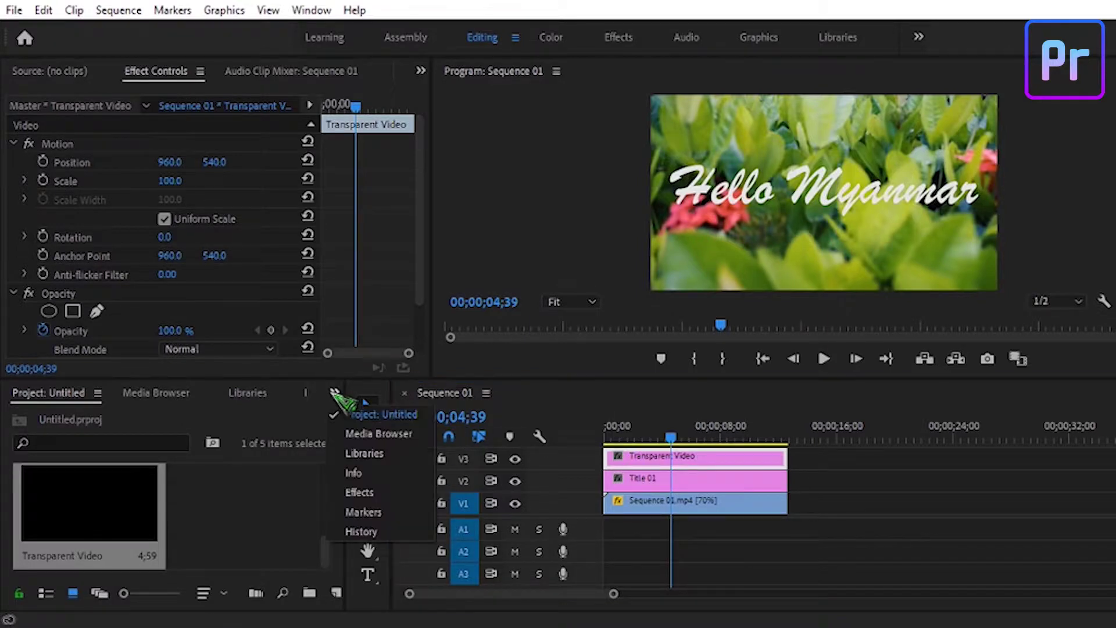
left_click(360, 491)
left_click(89, 414)
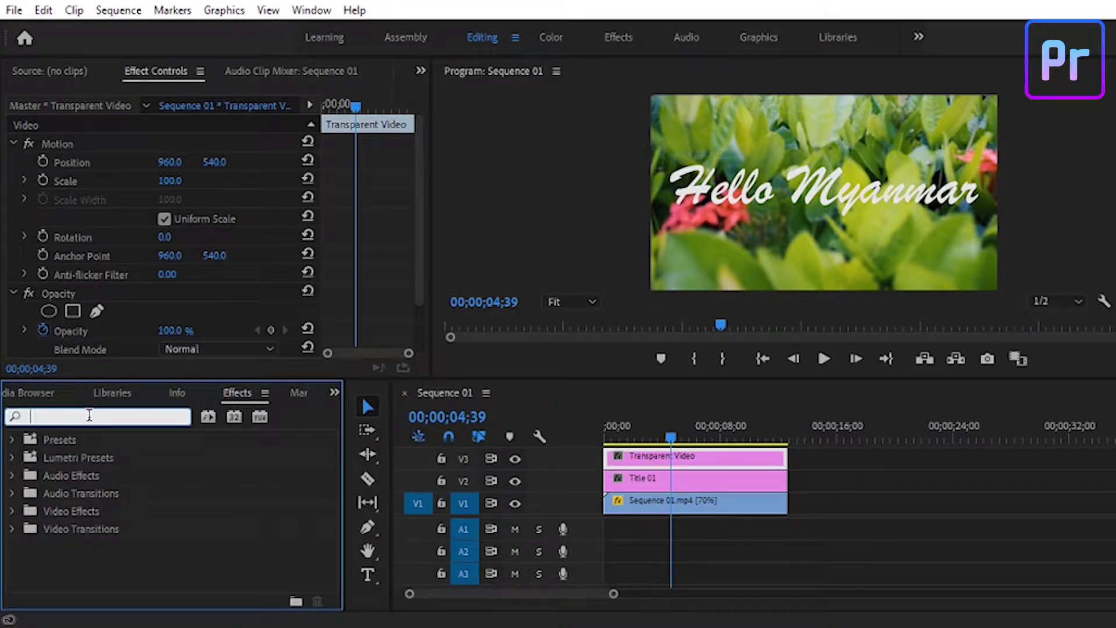
type("write o")
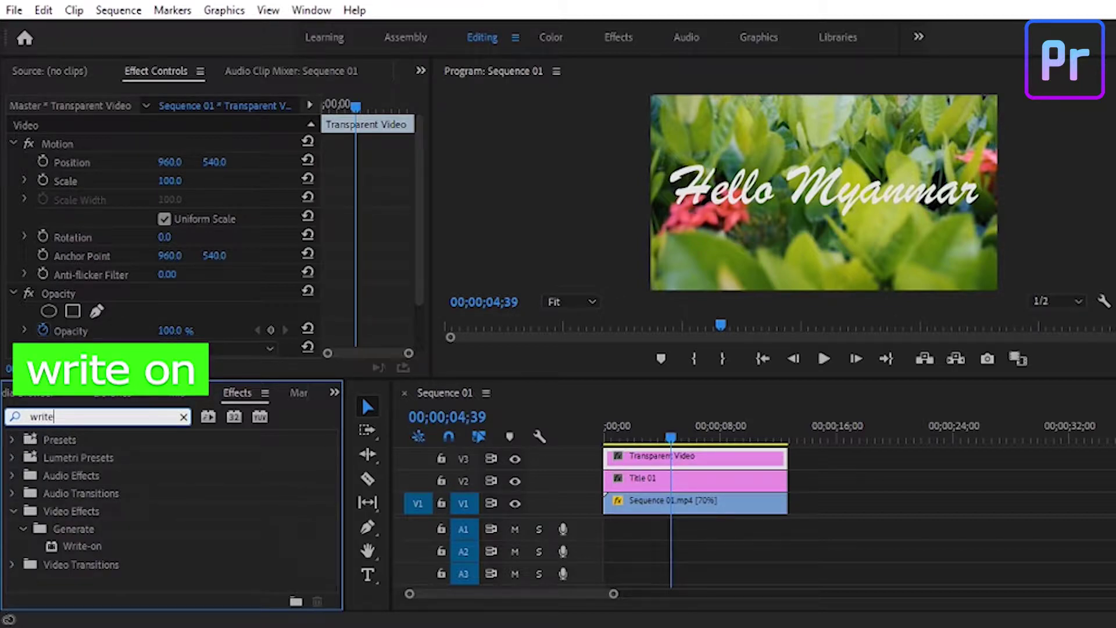
type("n")
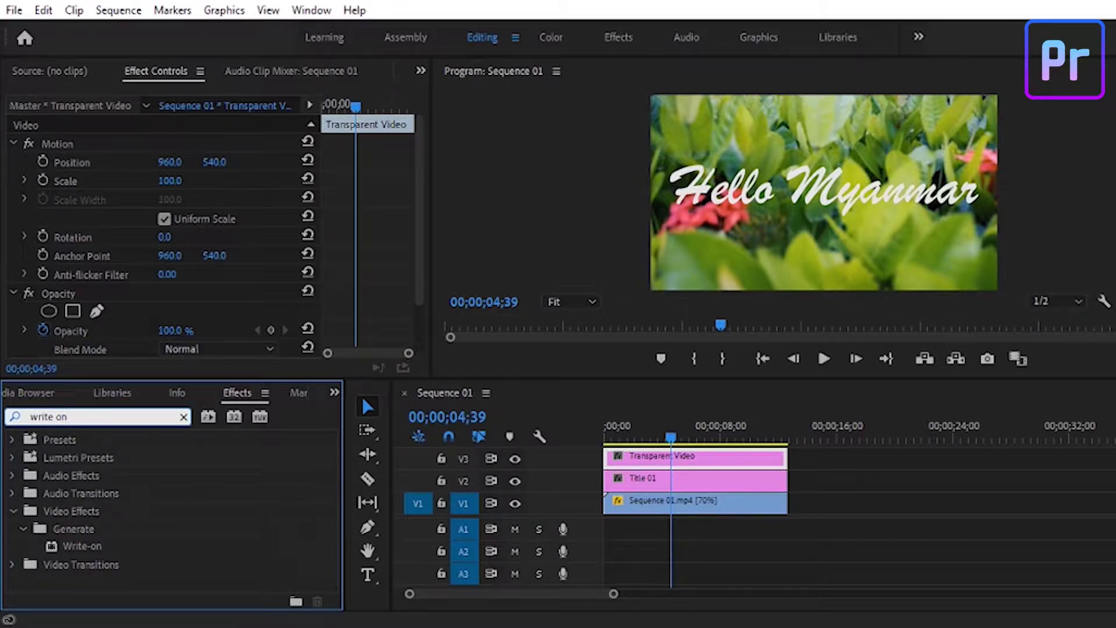
left_click(82, 545)
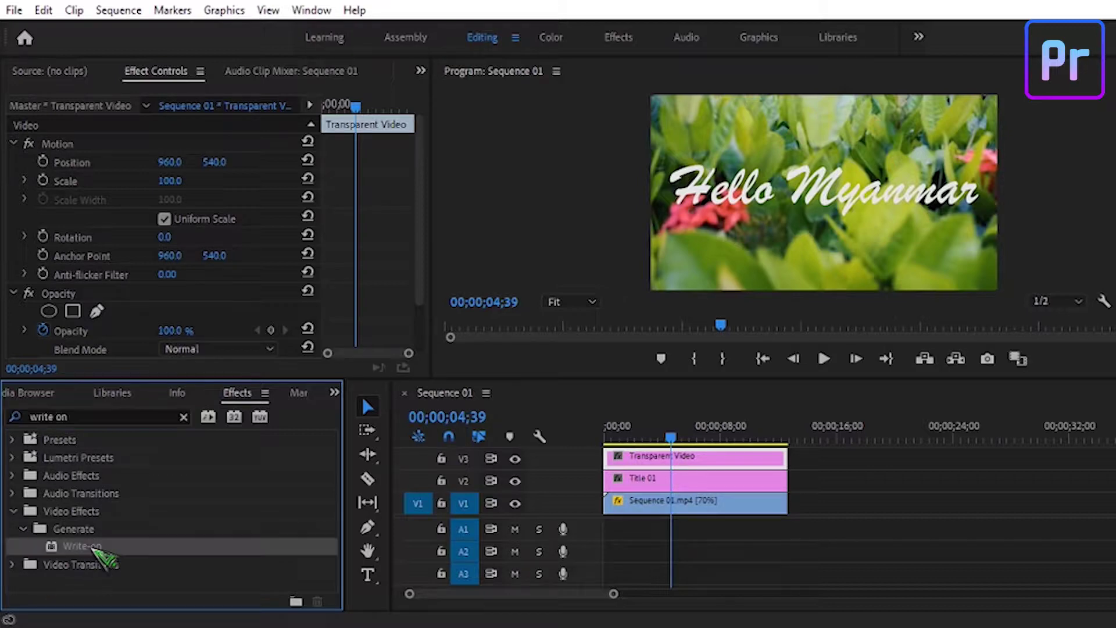
left_click_drag(87, 547, 633, 456)
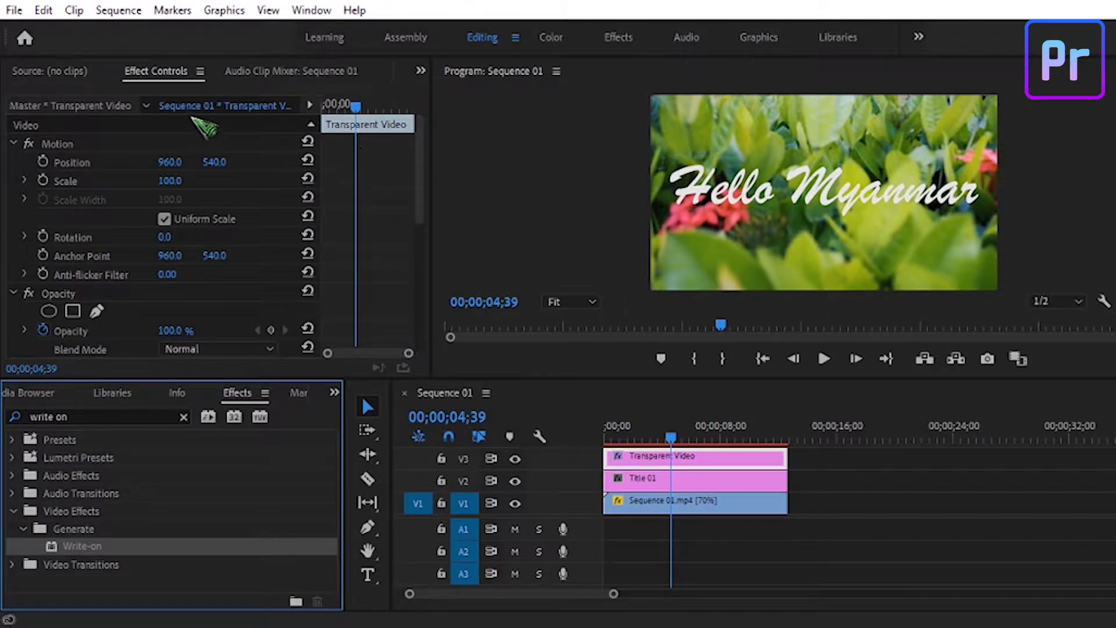
Select the Write-on effect in Effect Controls to show its brush position 960, 540 and size 2.0.
left_click_drag(428, 174, 426, 271)
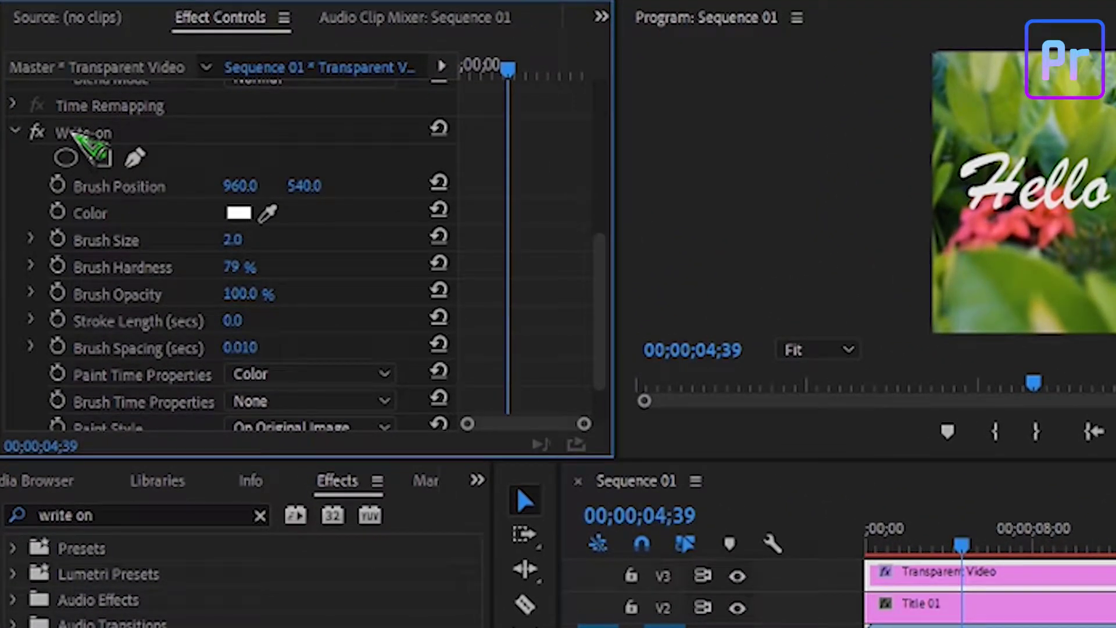
left_click(72, 133)
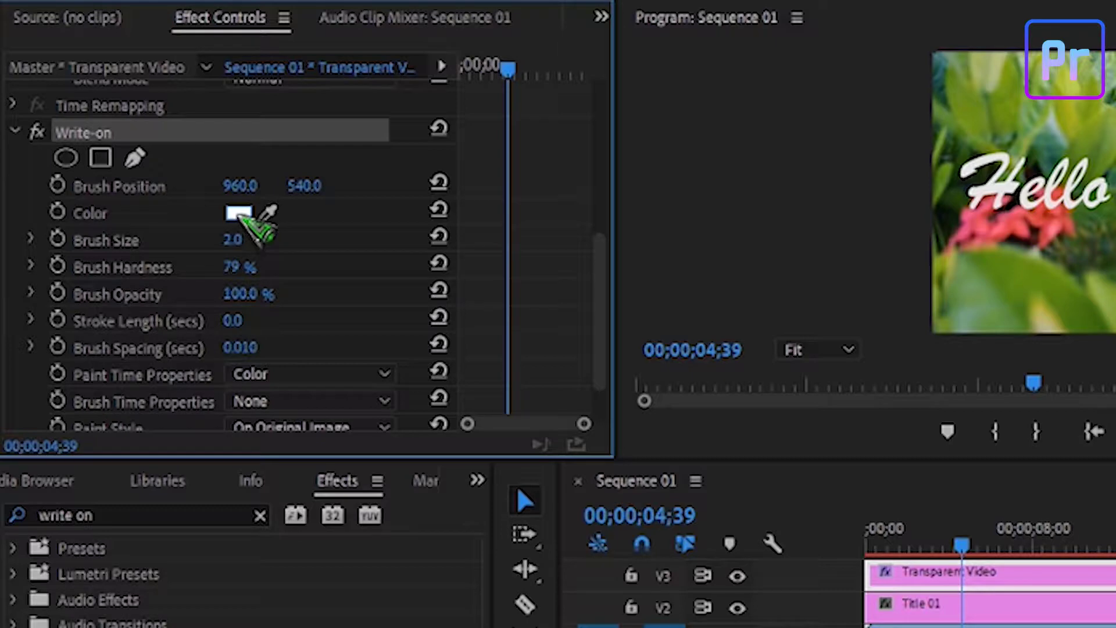
Set the Write-on brush colour to cyan (hue 175°, hex 02F8E4).
left_click(238, 213)
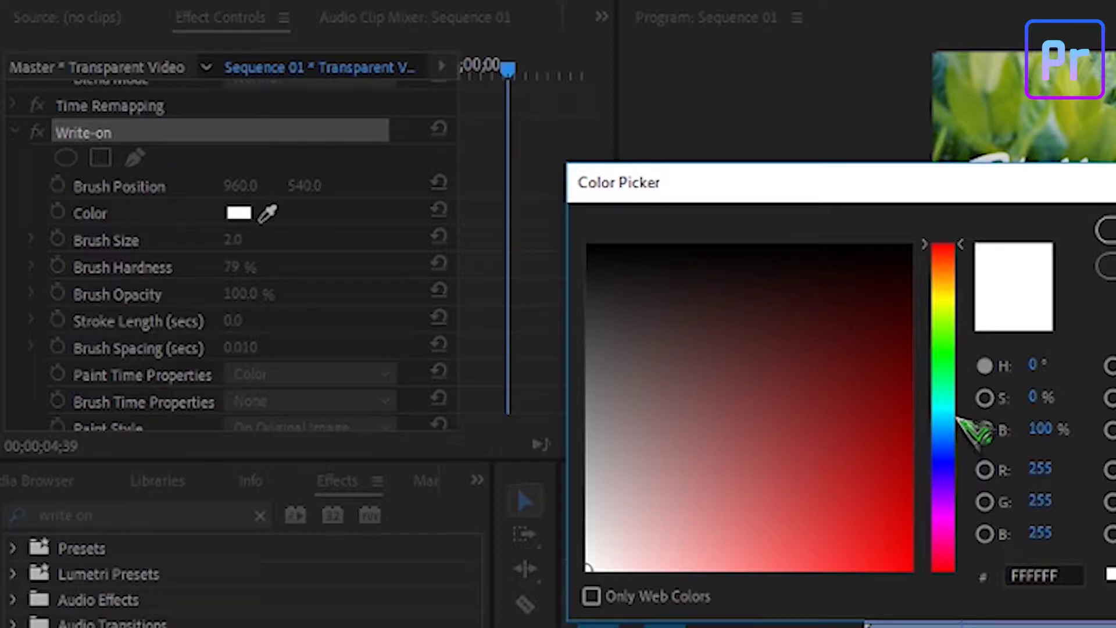
left_click(945, 403)
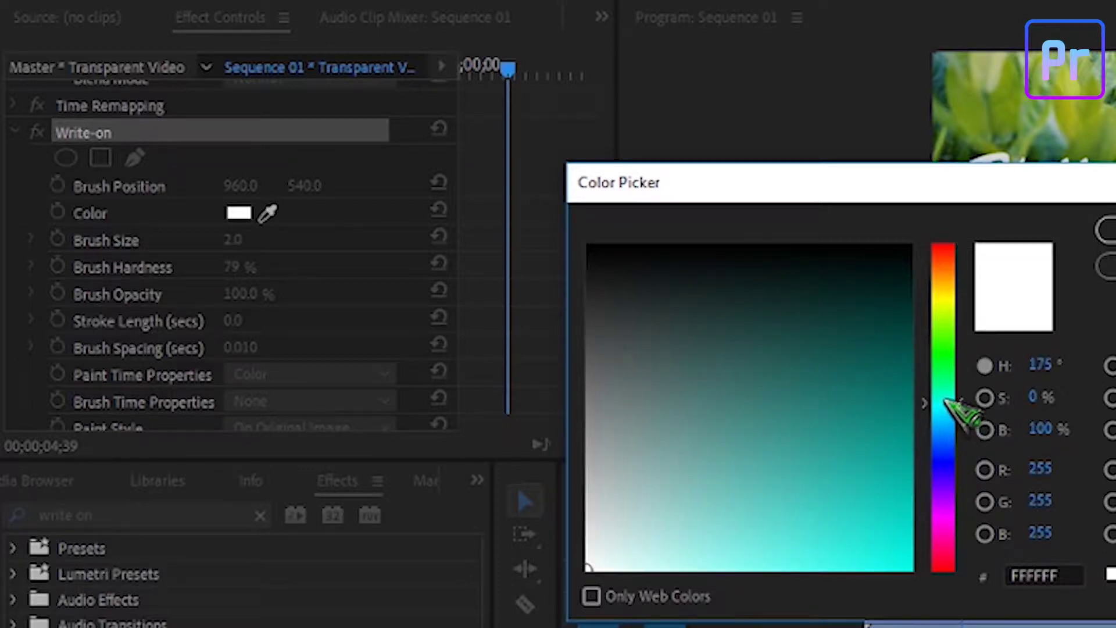
left_click(909, 561)
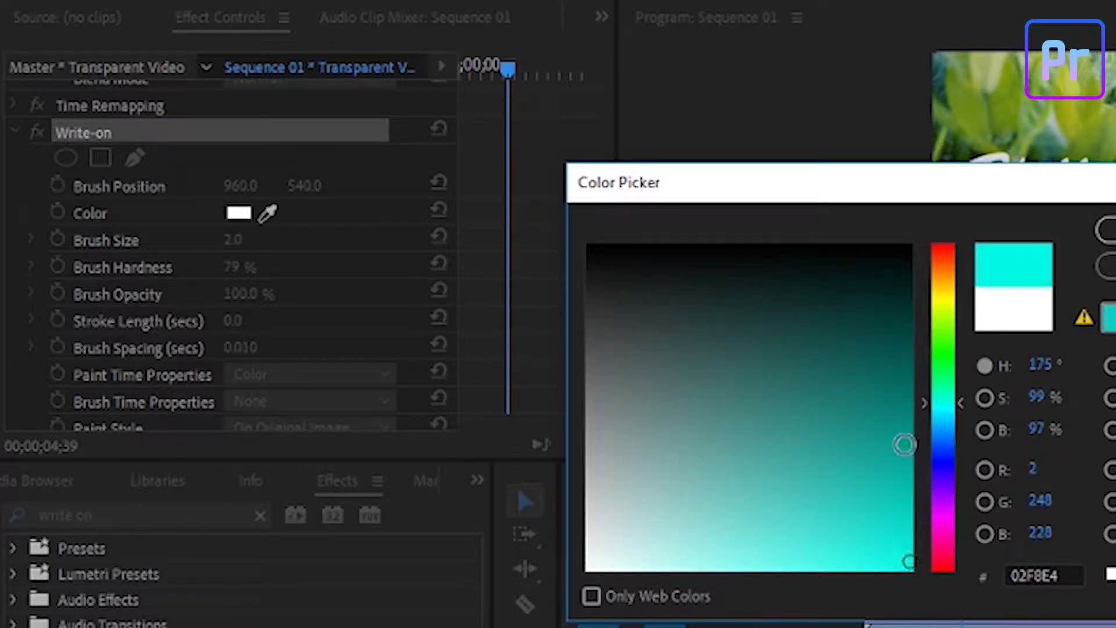
left_click(1108, 231)
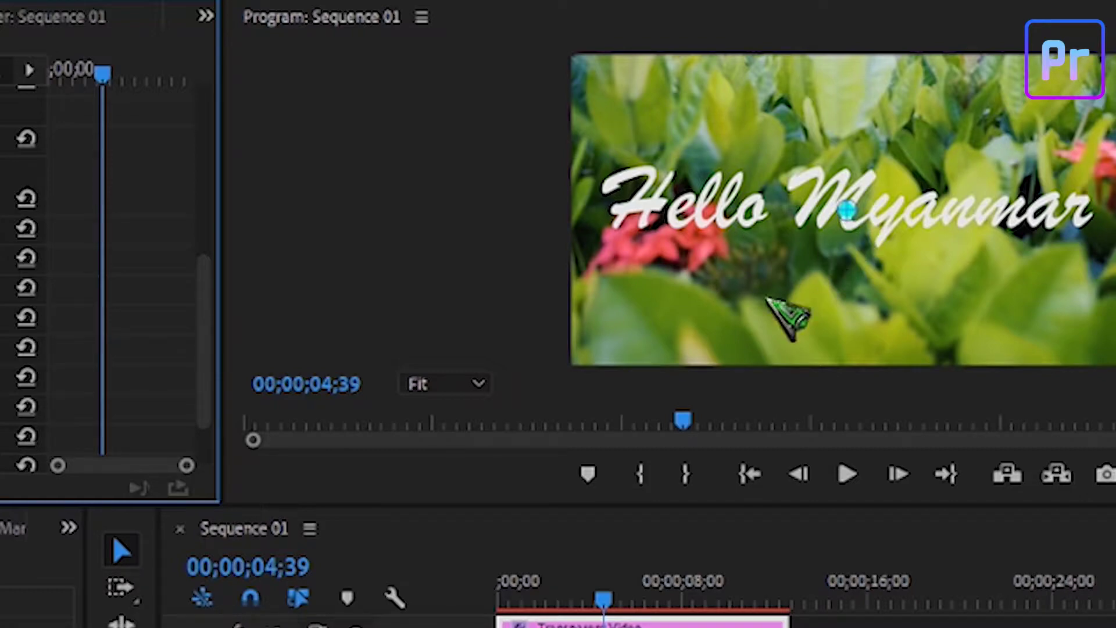
Zoom the Program monitor preview to 75% and pan across to the lettering.
left_click(474, 384)
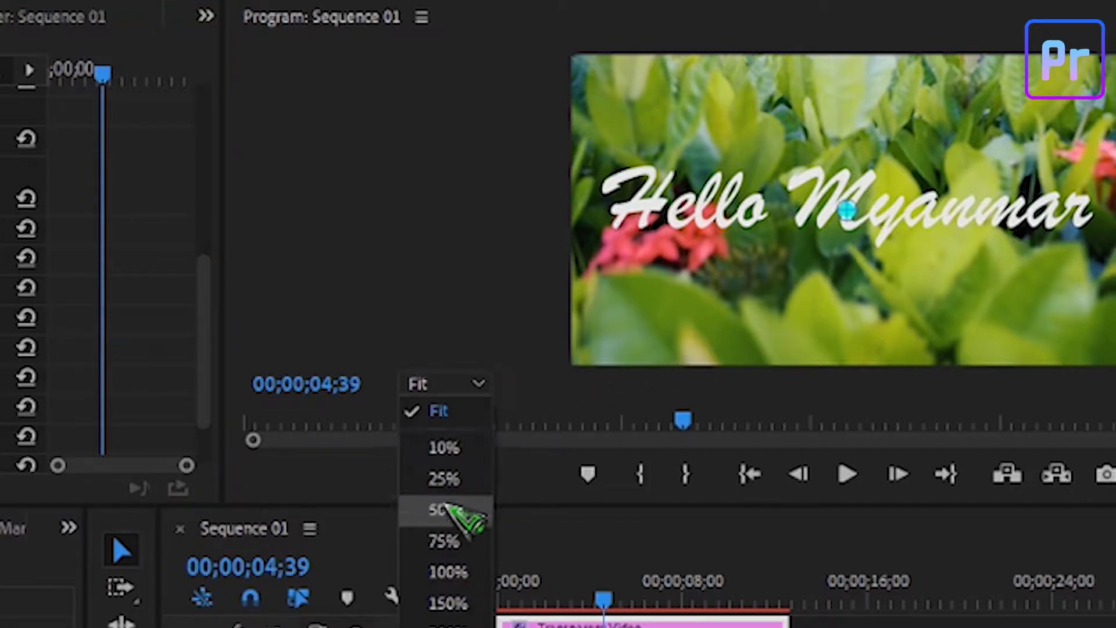
left_click(445, 541)
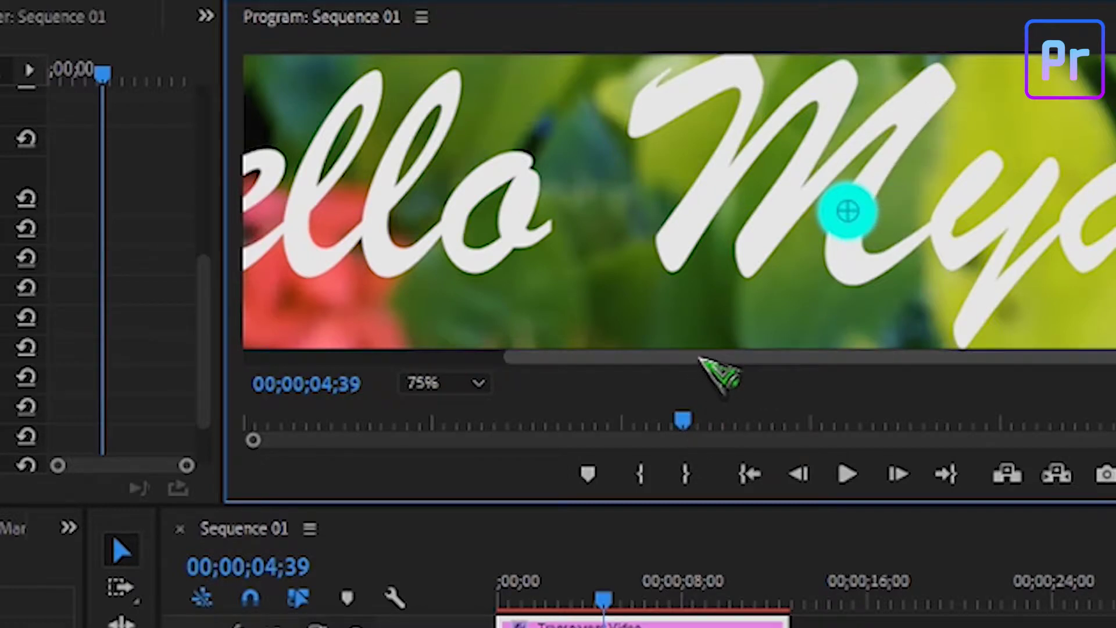
left_click_drag(702, 359, 512, 360)
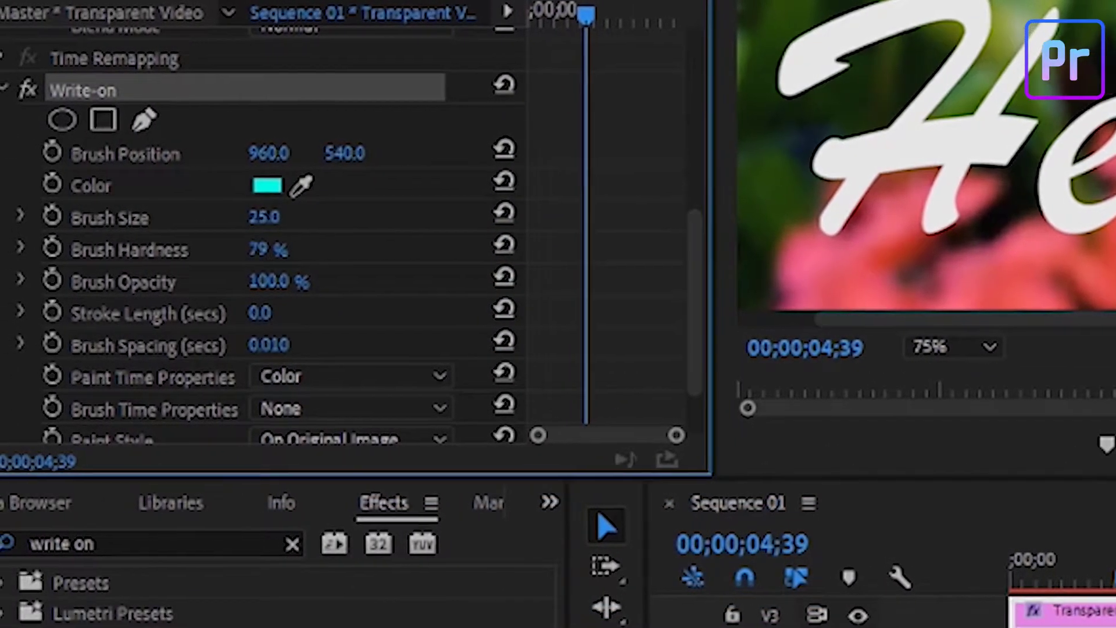
Give the Write-on brush size 27, hardness 100%, a 5-second stroke length and 0.001 spacing.
left_click_drag(264, 217, 273, 217)
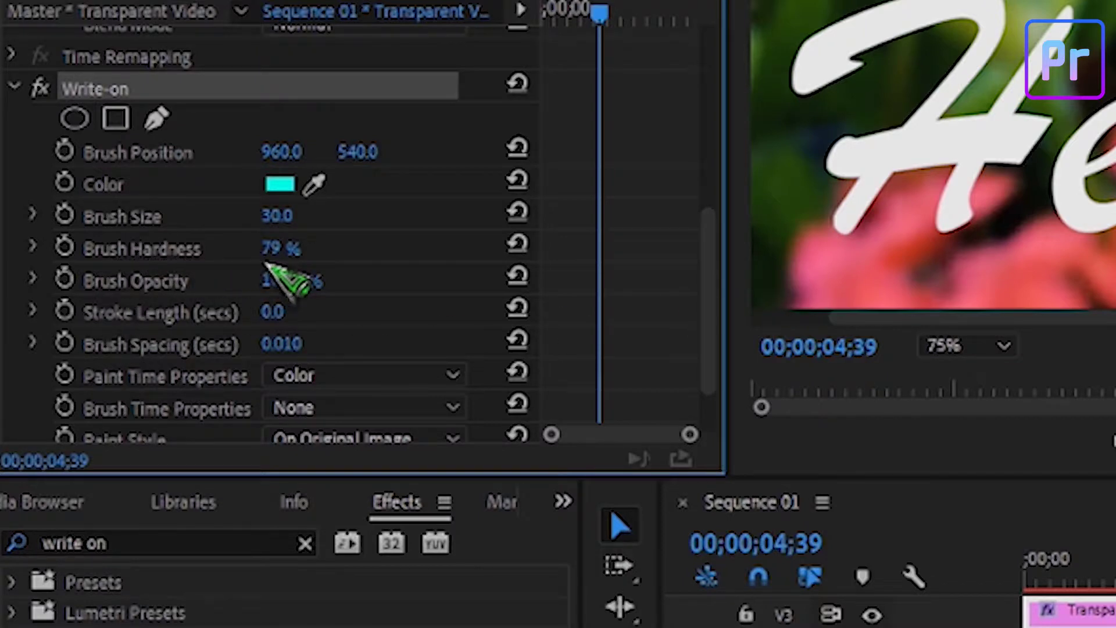
left_click_drag(268, 249, 314, 249)
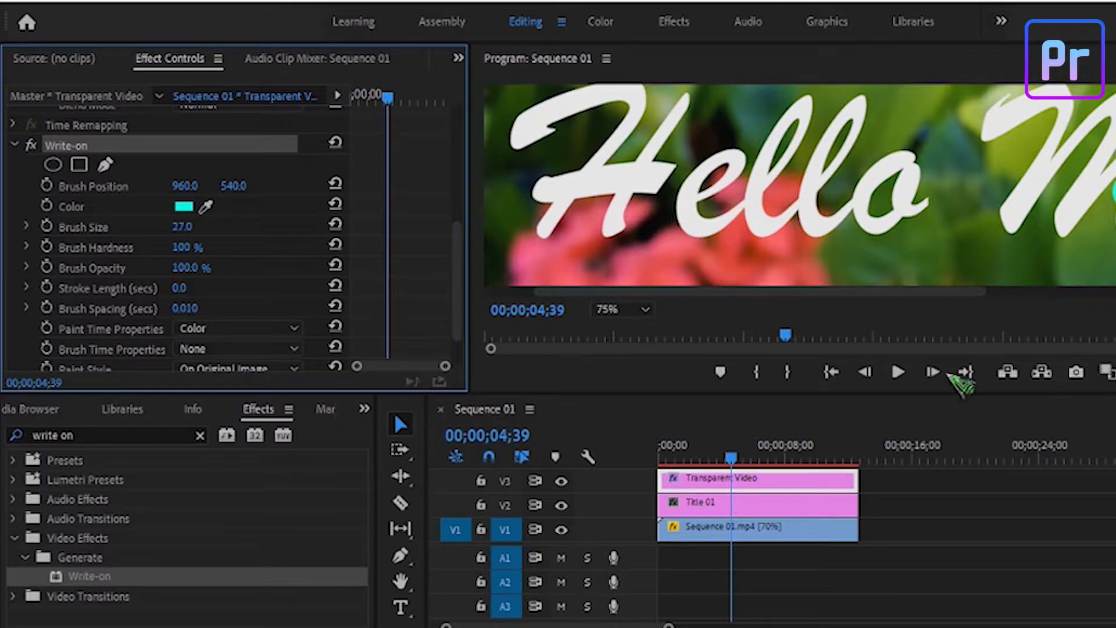
scroll(457, 249, "down", 2)
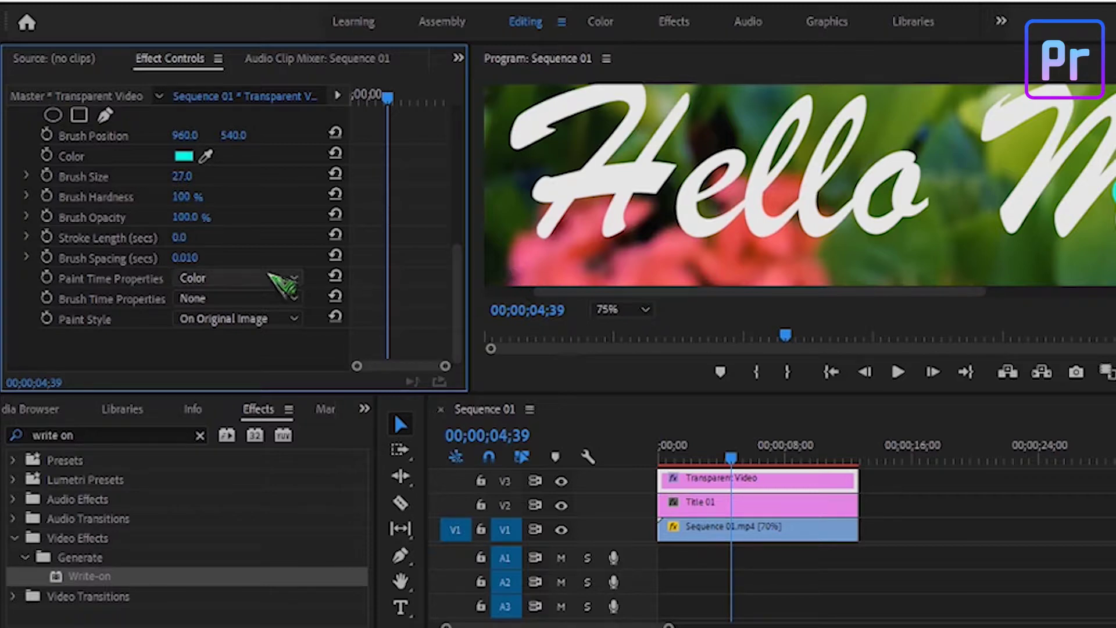
left_click(182, 237)
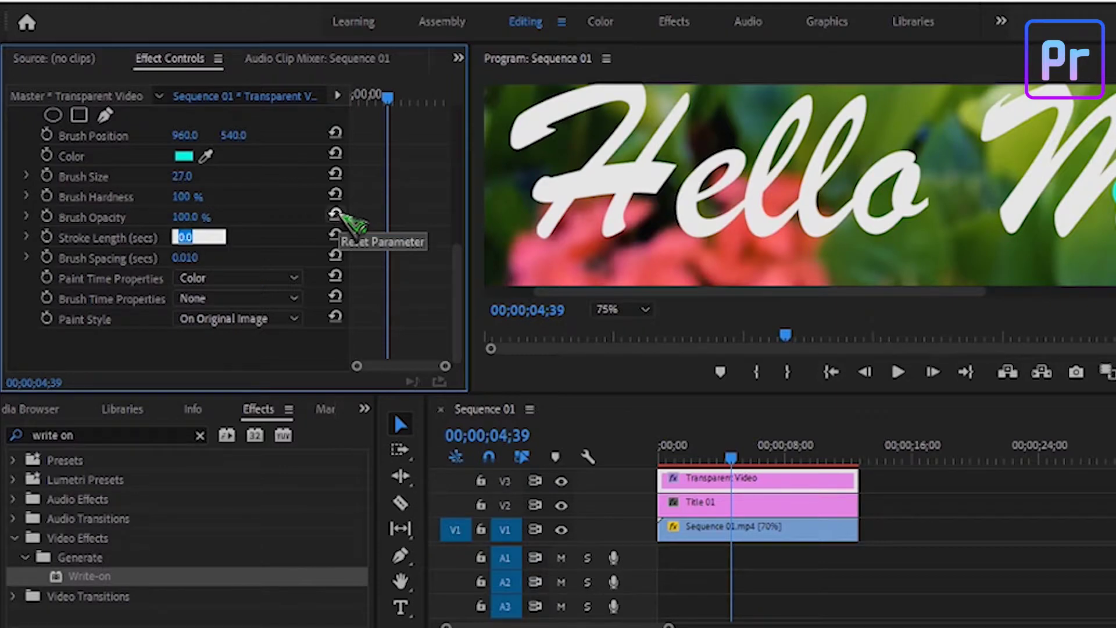
type("5")
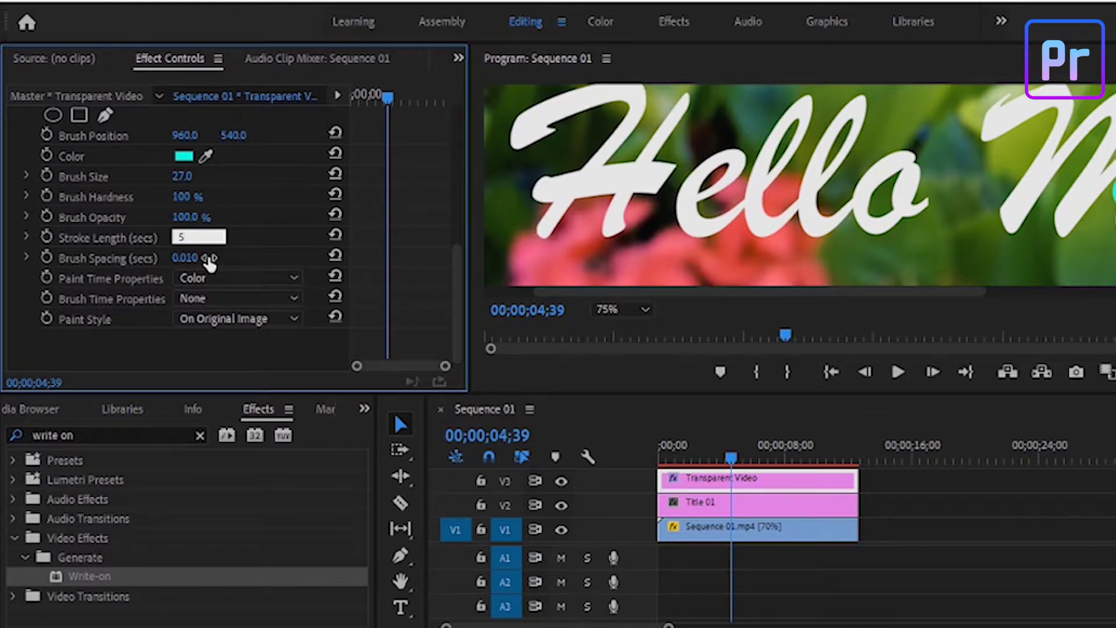
left_click(199, 253)
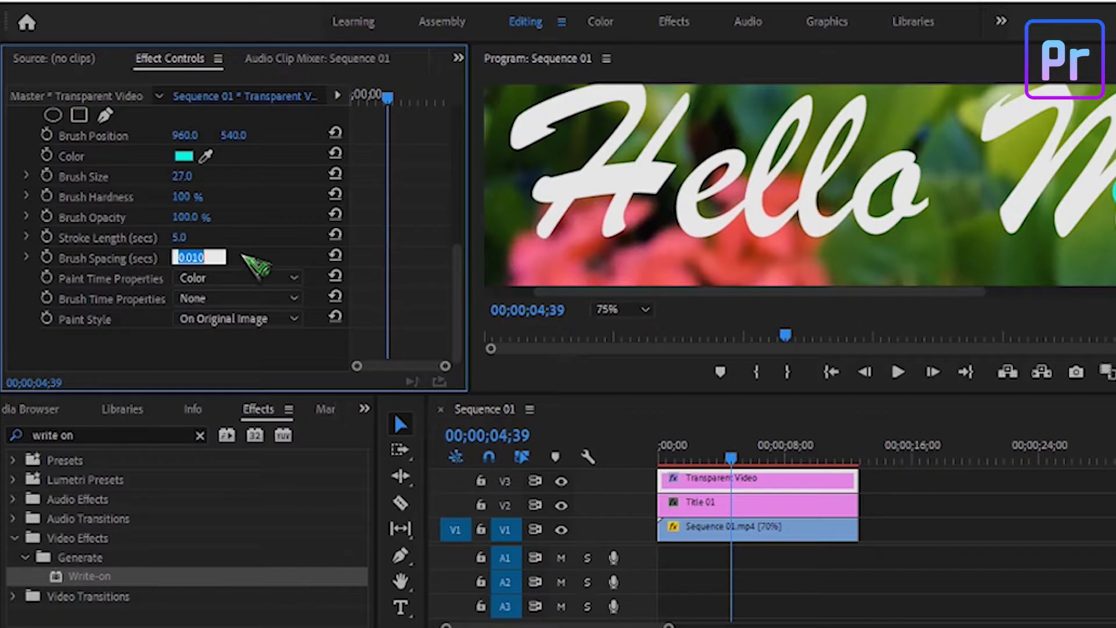
key("Return")
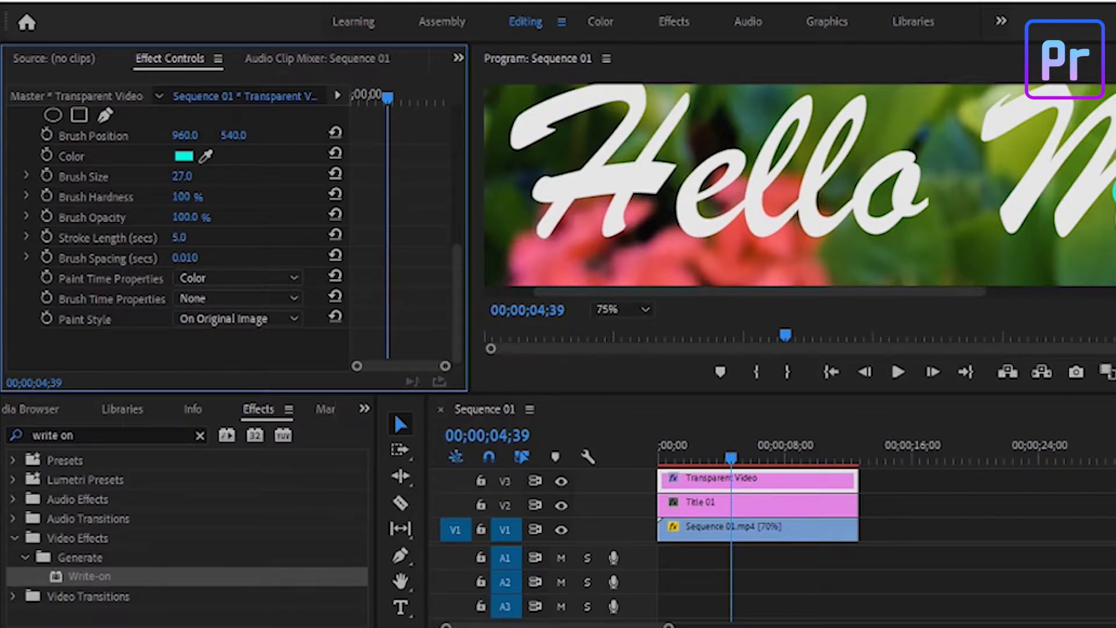
left_click_drag(185, 258, 194, 257)
Animate the Write-on brush position and drag the brush point onto the H of Hello.
scroll(455, 291, "up", 3)
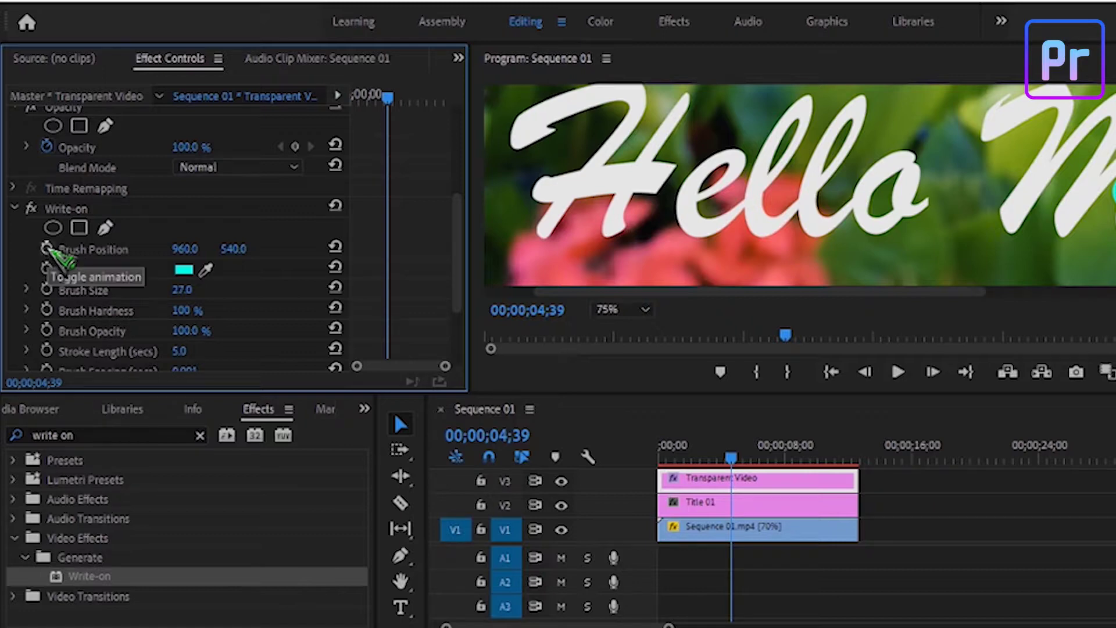
left_click(46, 248)
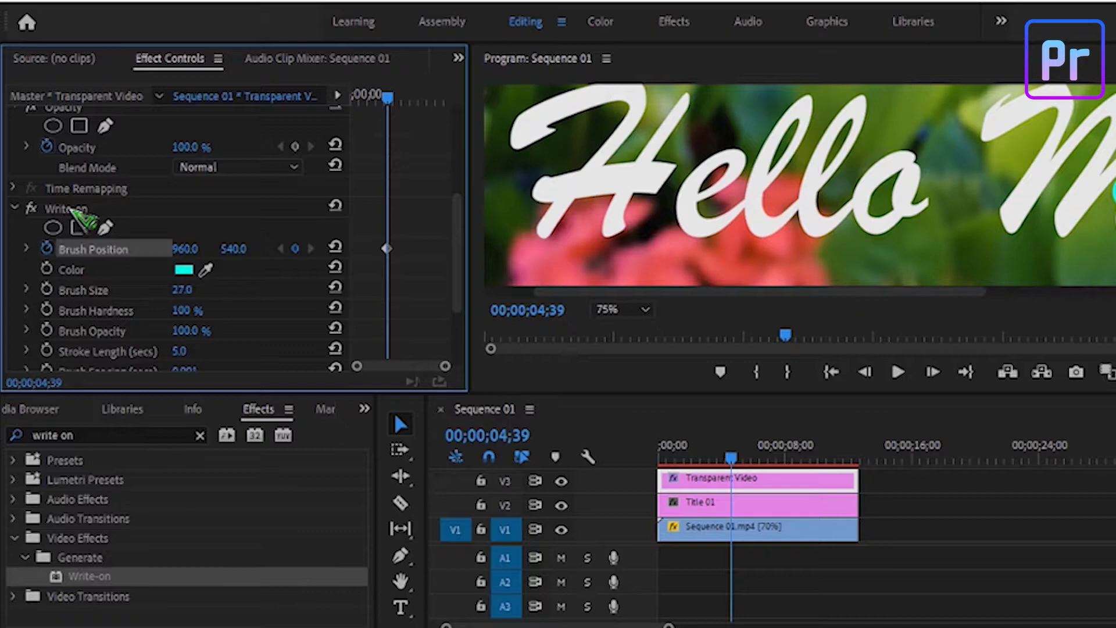
left_click(71, 209)
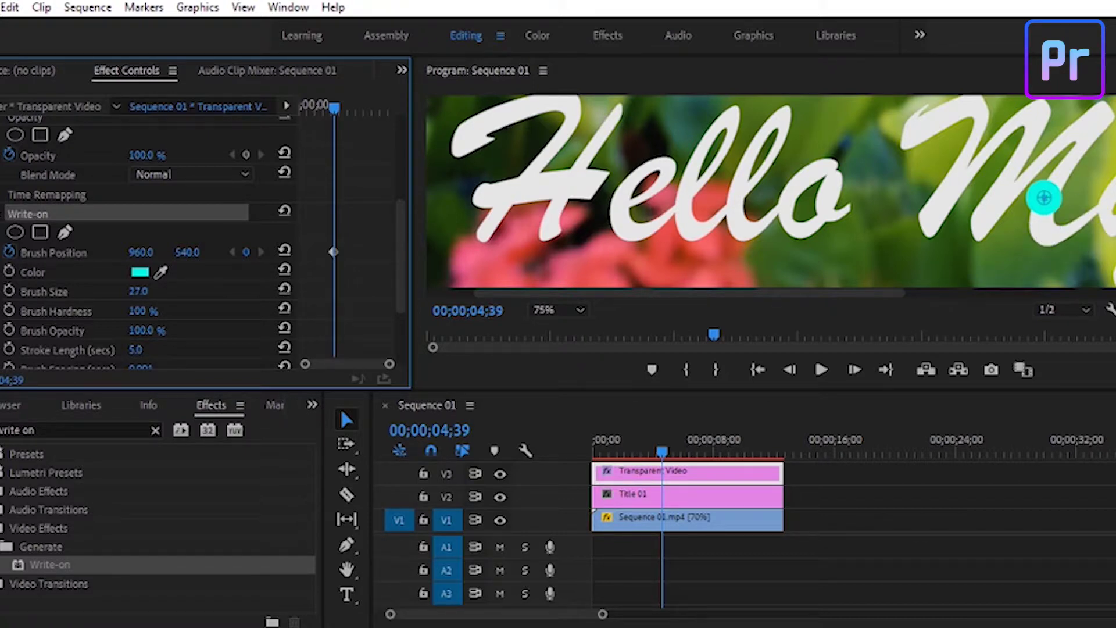
left_click(1044, 198)
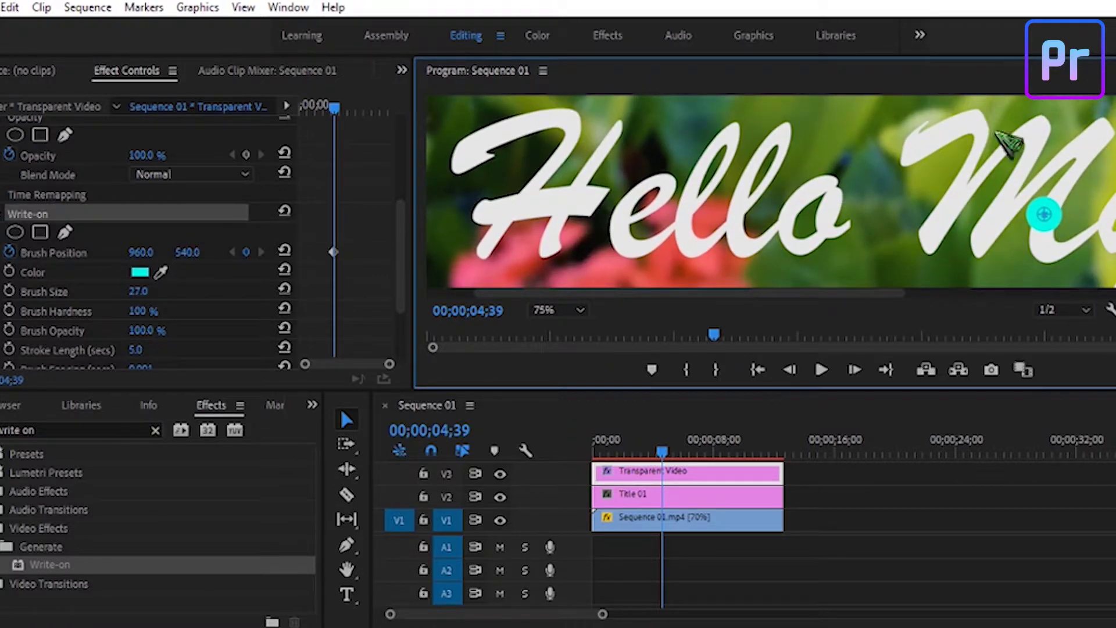
mouse_move(1044, 216)
left_mouse_down()
mouse_move(740, 227)
mouse_move(485, 179)
mouse_move(483, 163)
left_mouse_up()
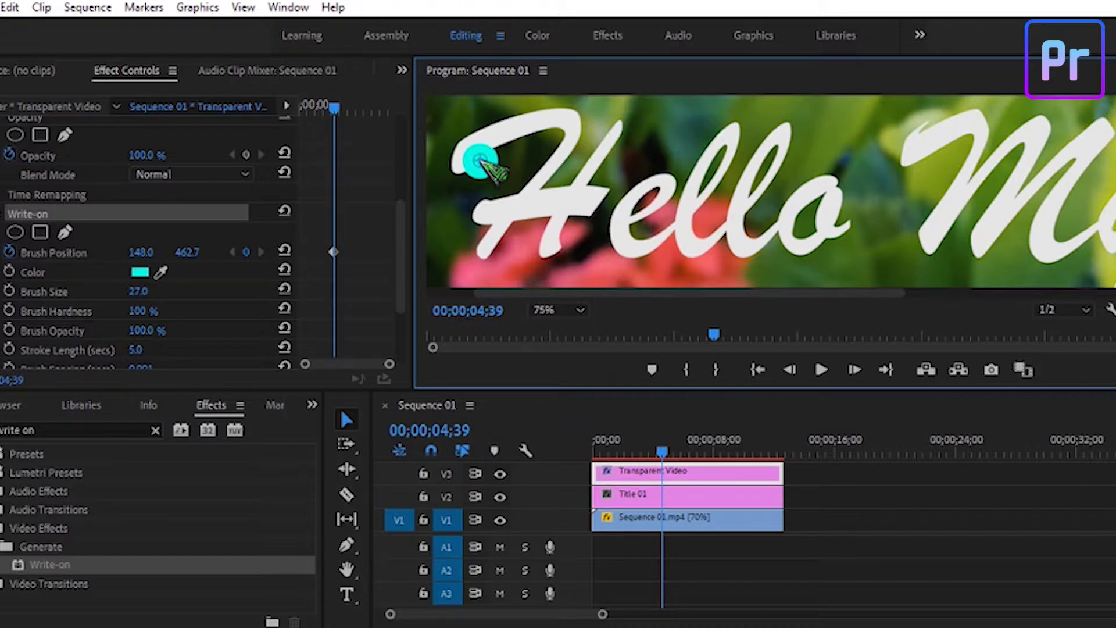
mouse_move(483, 162)
left_mouse_down()
mouse_move(472, 165)
mouse_move(492, 155)
left_mouse_up()
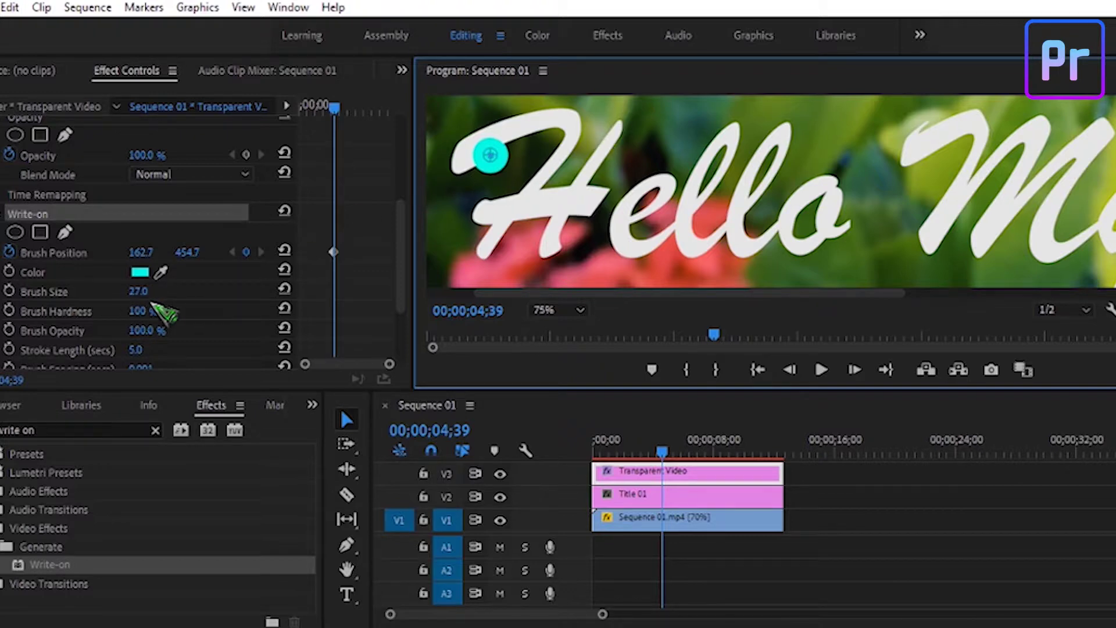
Set brush size to 30, fine-tune the brush onto the H's start, and zoom the timeline in.
left_click(136, 294)
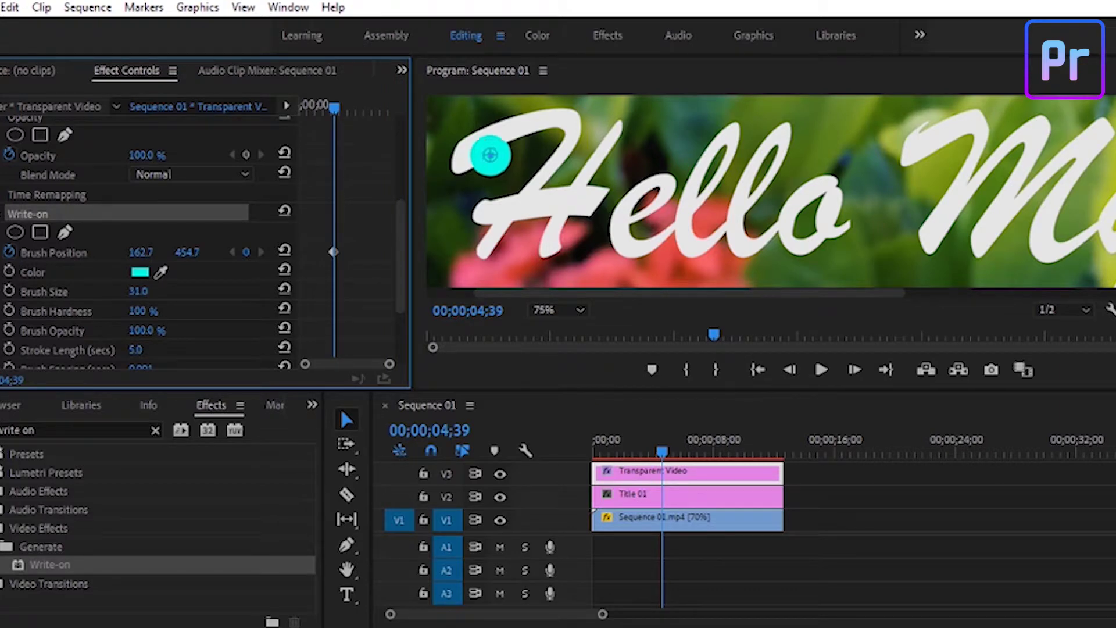
left_click_drag(136, 292, 119, 291)
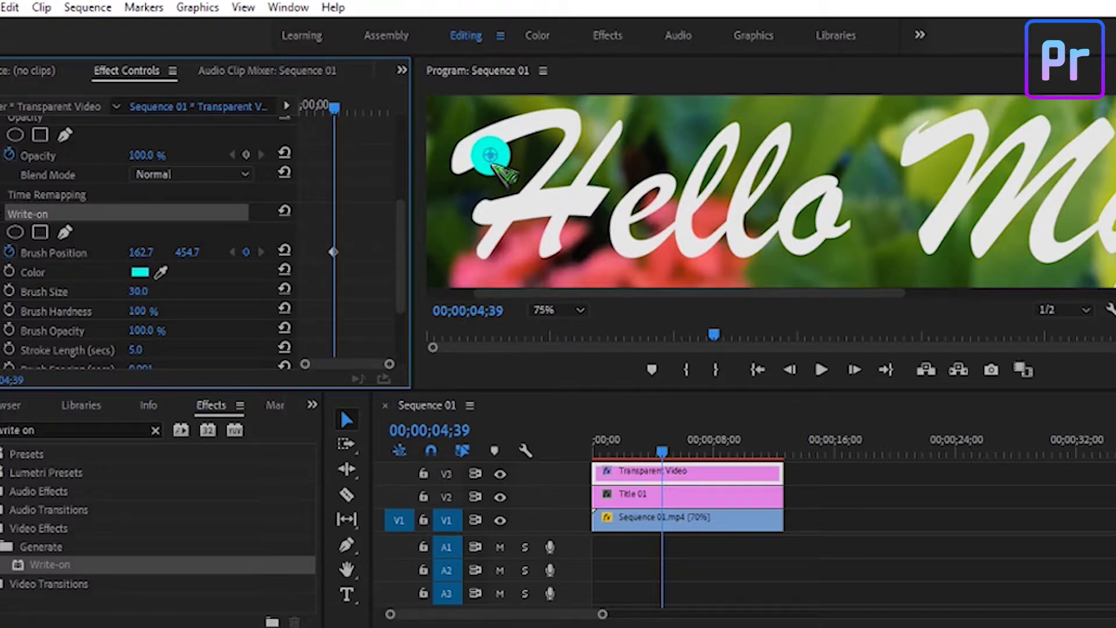
mouse_move(491, 156)
left_mouse_down()
mouse_move(468, 170)
mouse_move(498, 165)
left_mouse_up()
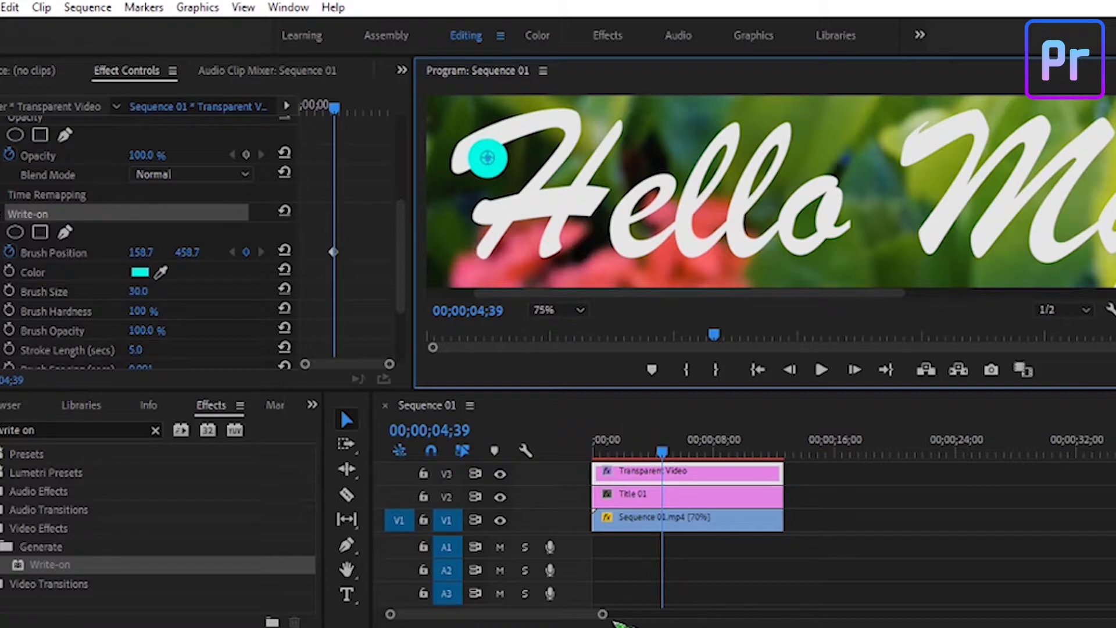
left_click_drag(602, 614, 545, 614)
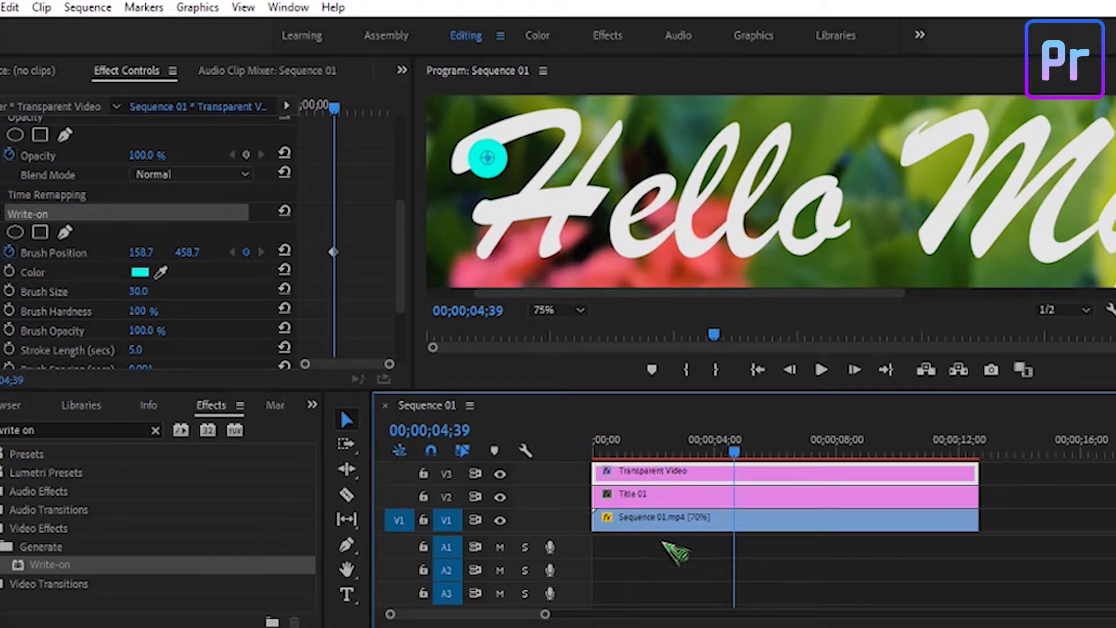
Delete the old Brush Position keyframes and set a fresh keyframe at 00;00;00;00.
key("Home")
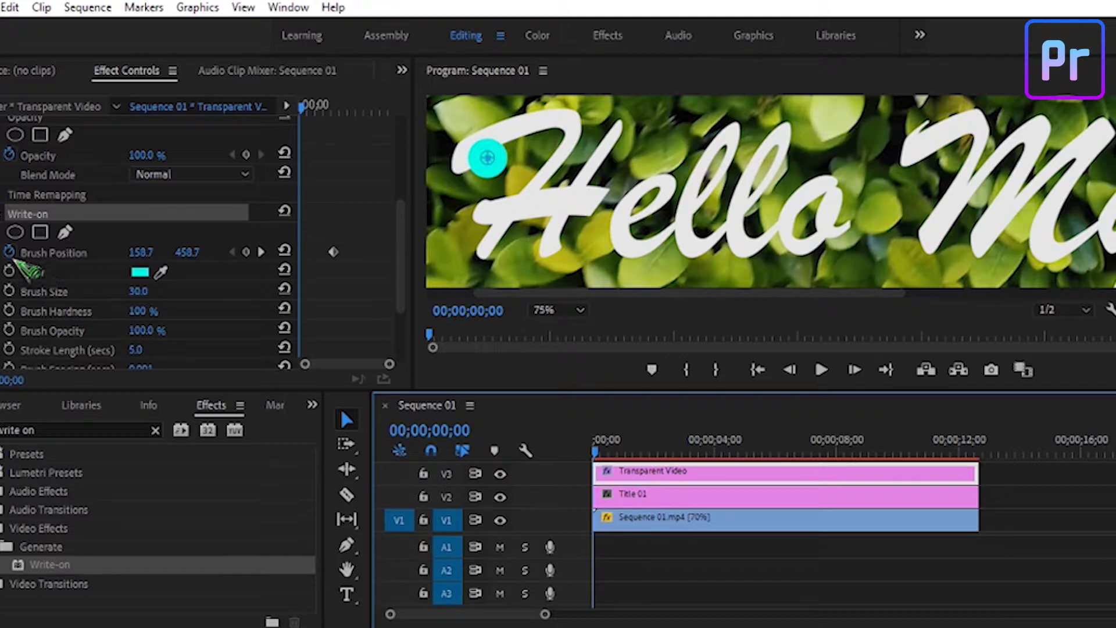
left_click(10, 252)
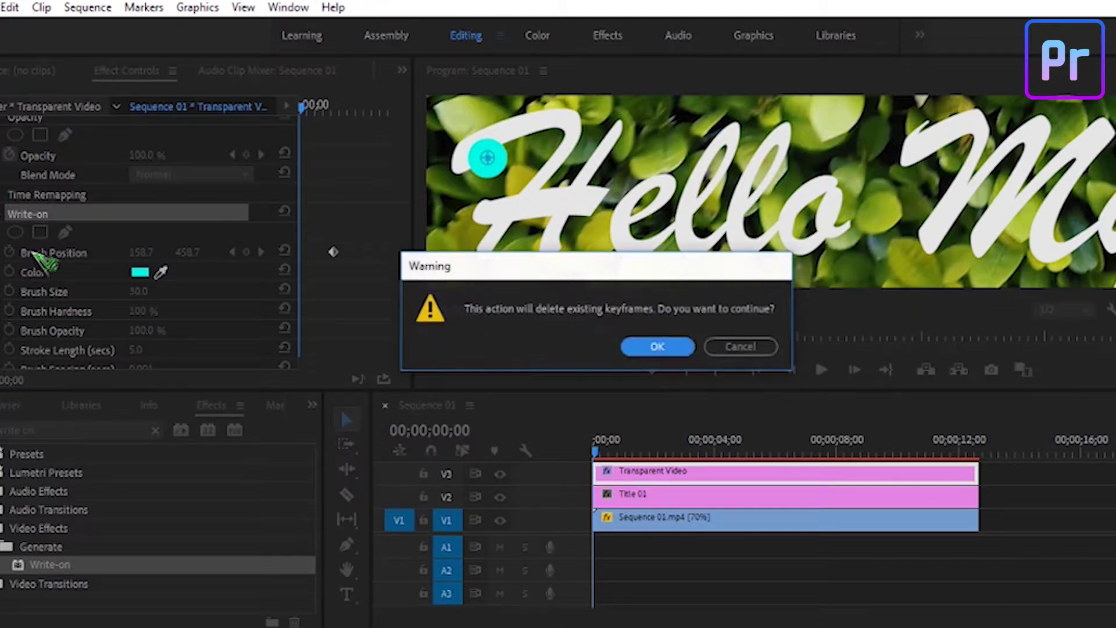
left_click(654, 347)
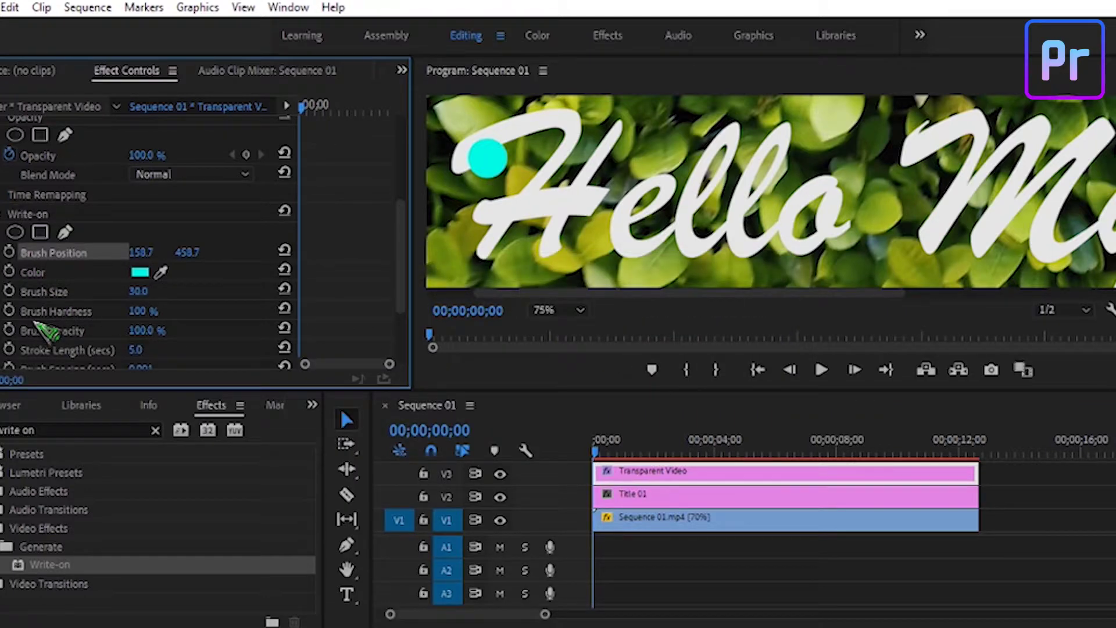
left_click(10, 252)
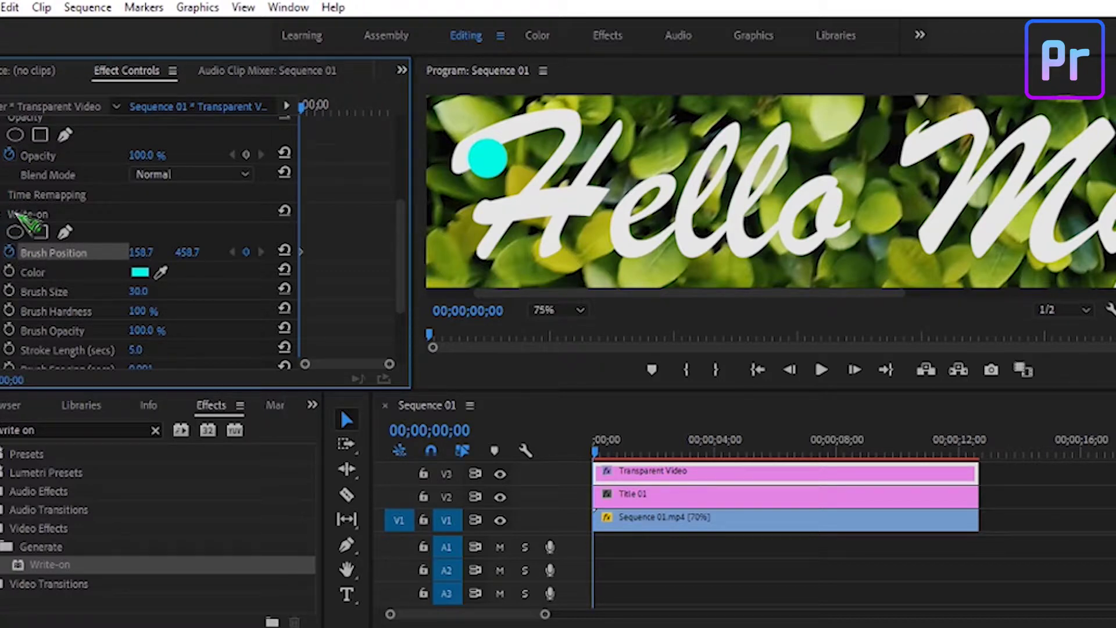
left_click(18, 215)
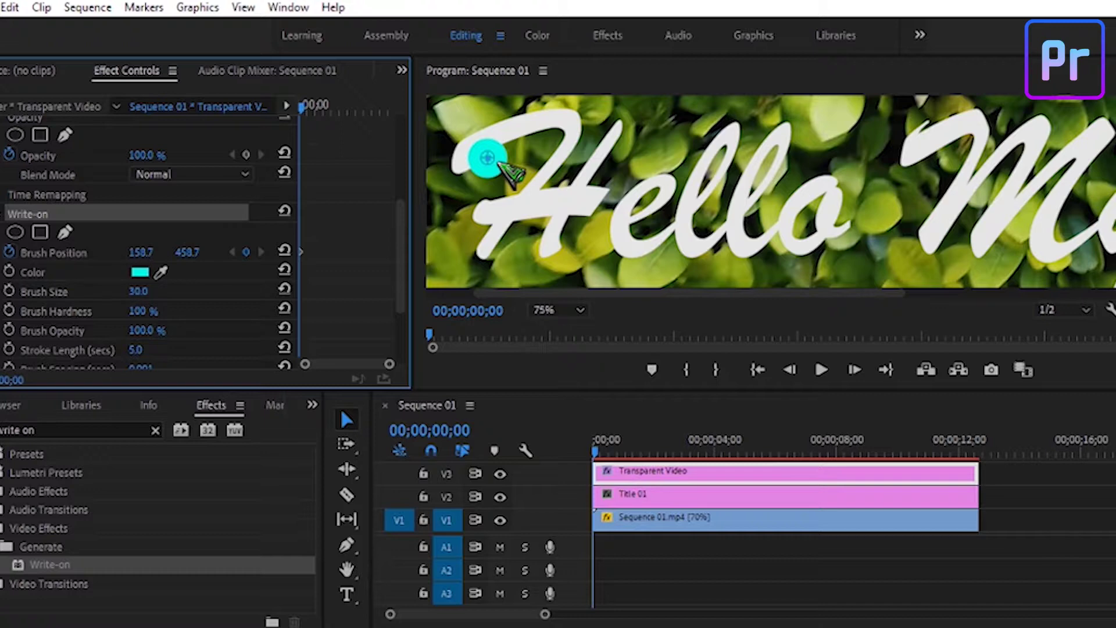
Keyframe the brush frame by frame along the H's first stroke, moving up and right.
key("Right")
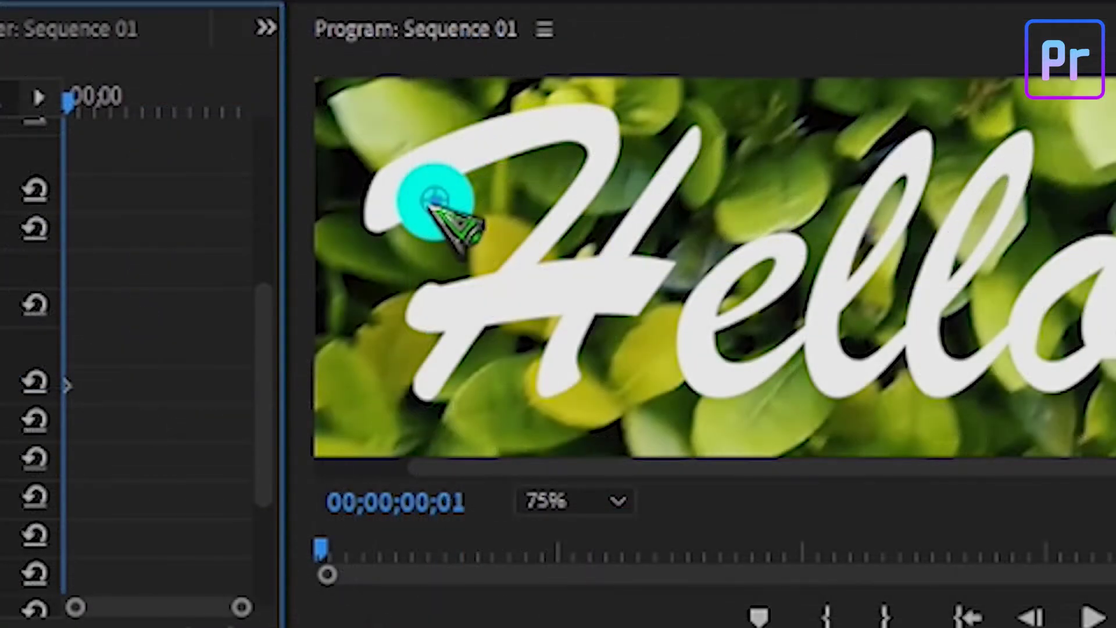
left_click_drag(433, 199, 412, 207)
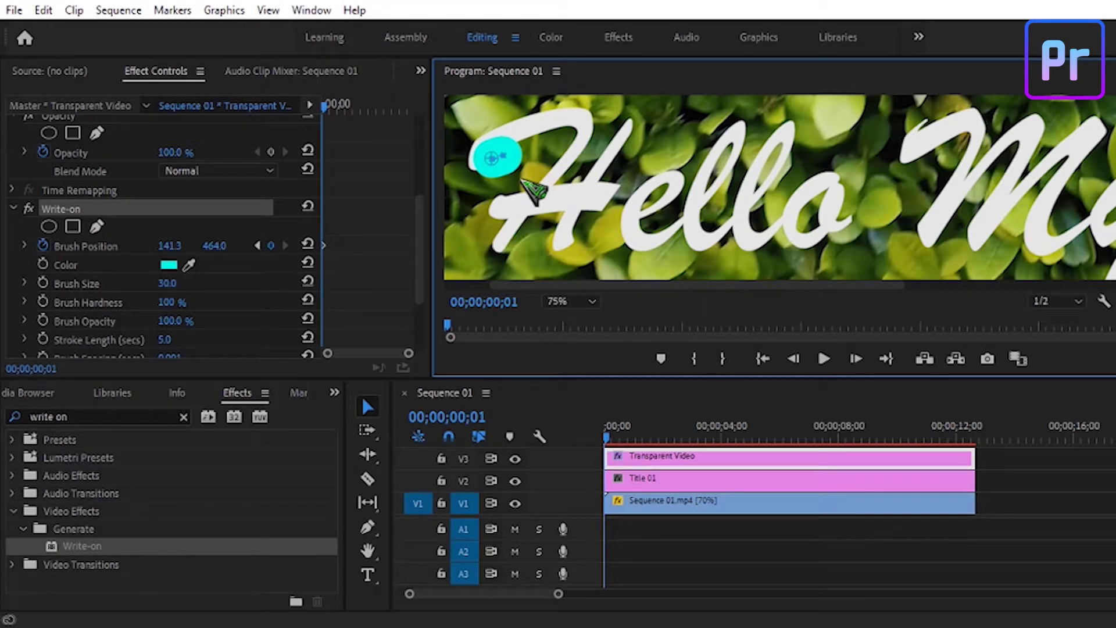
key("Right")
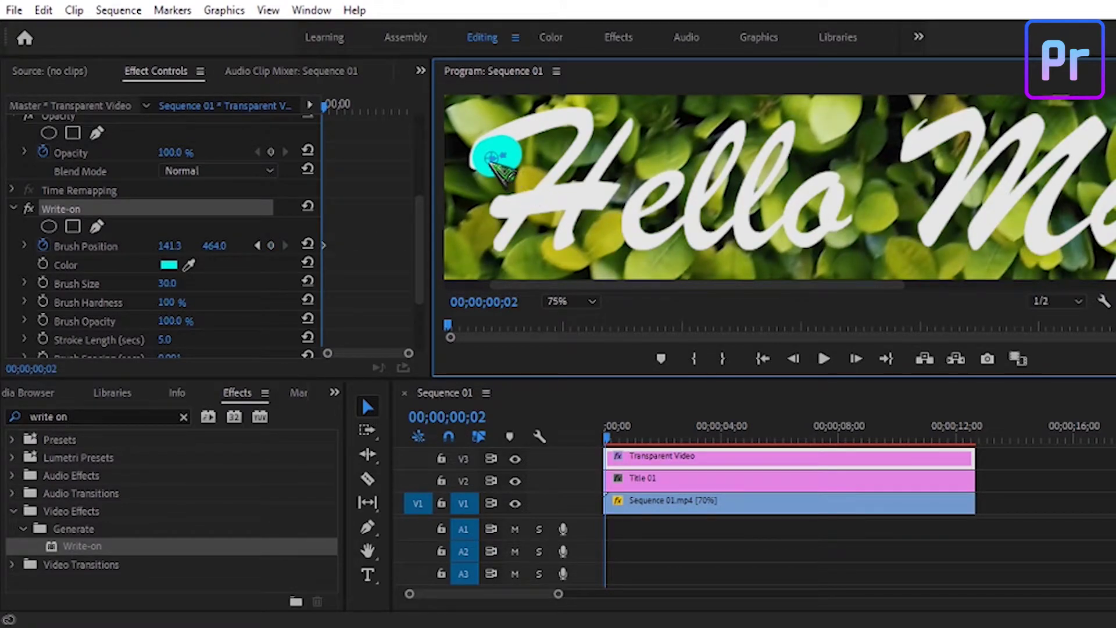
left_click_drag(492, 163, 482, 167)
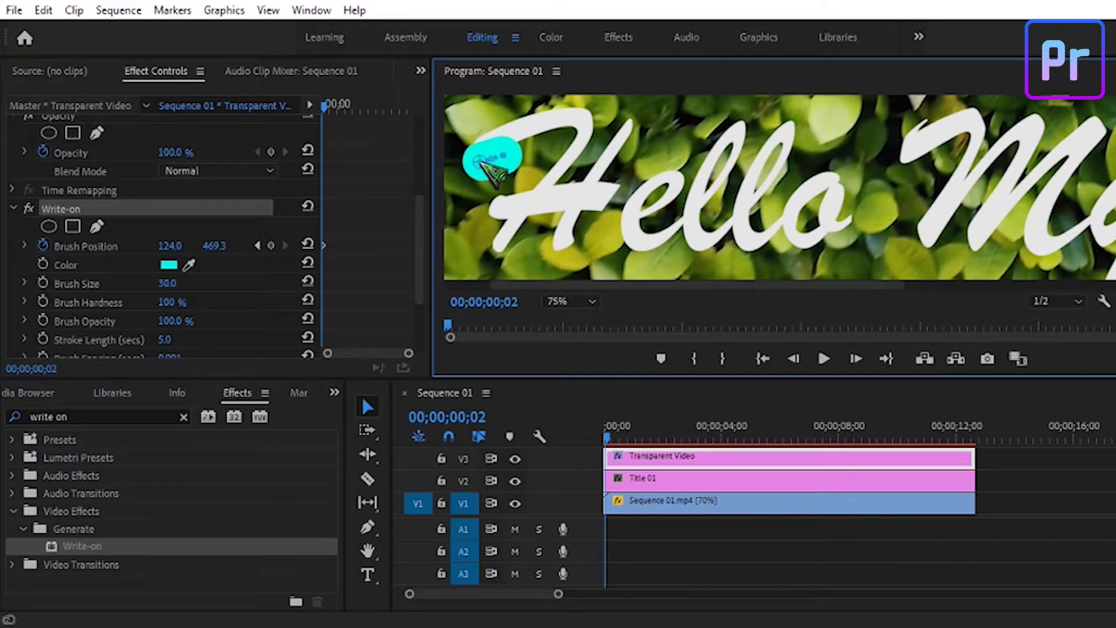
key("Right")
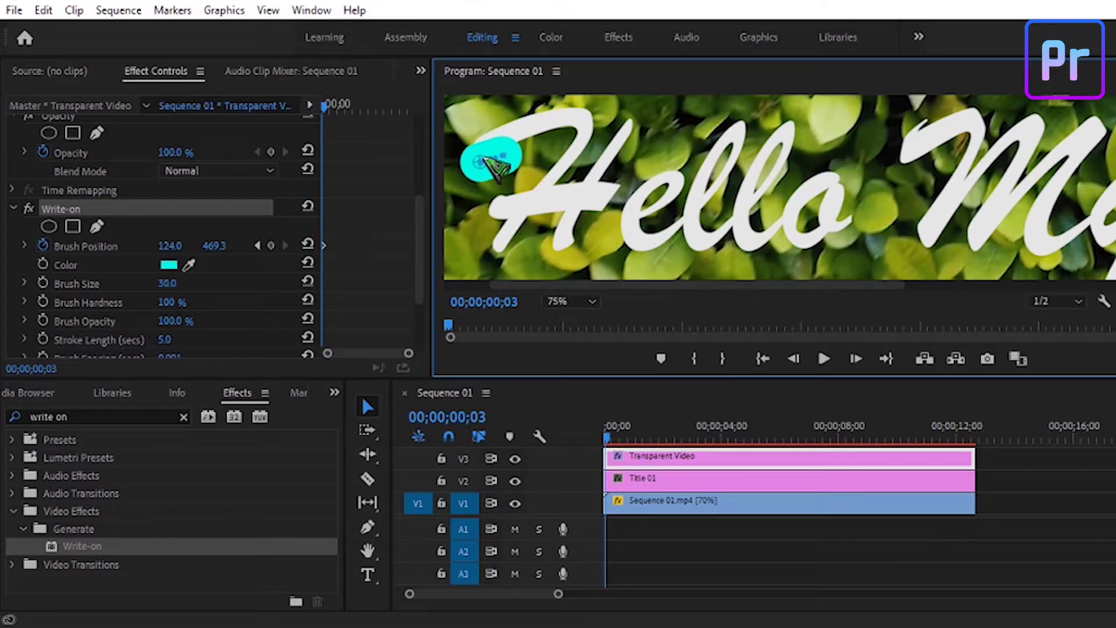
left_click_drag(485, 158, 486, 154)
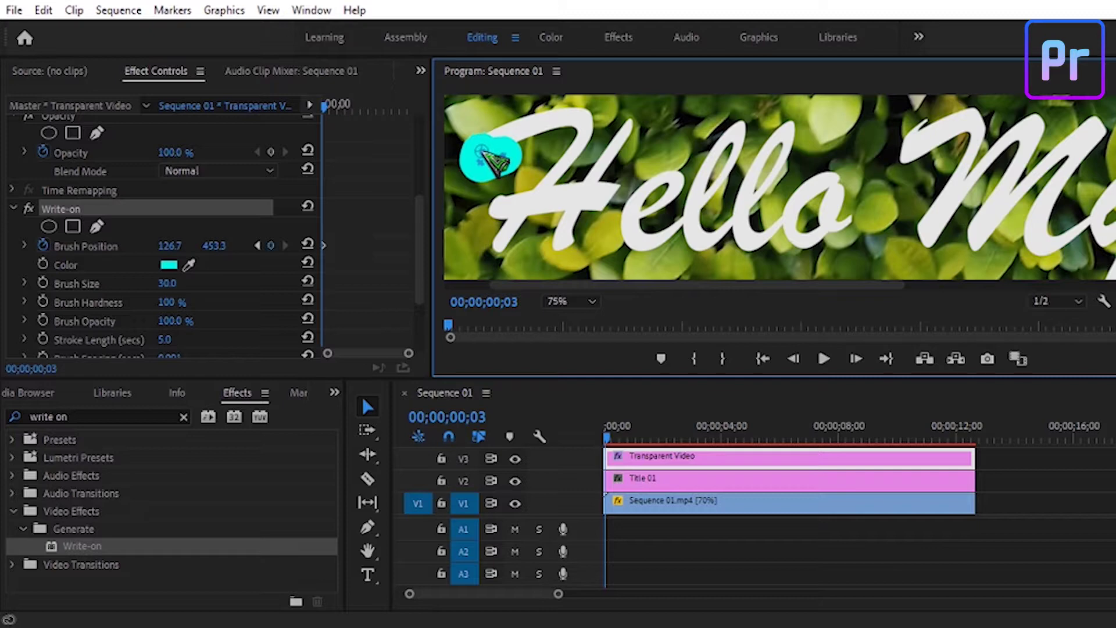
key("Right")
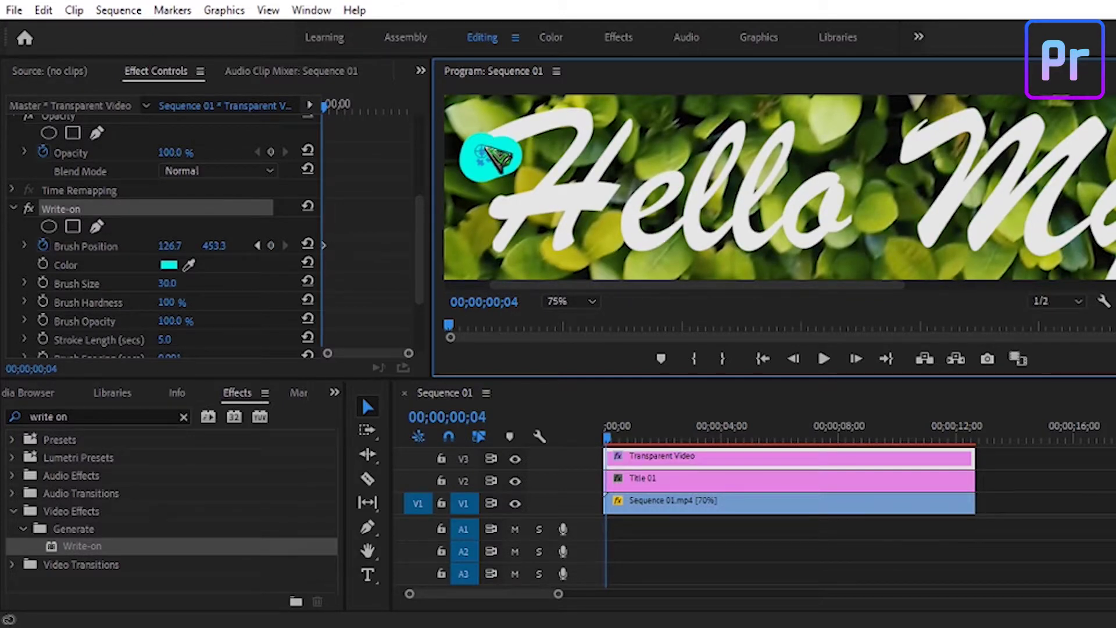
left_click_drag(486, 147, 492, 142)
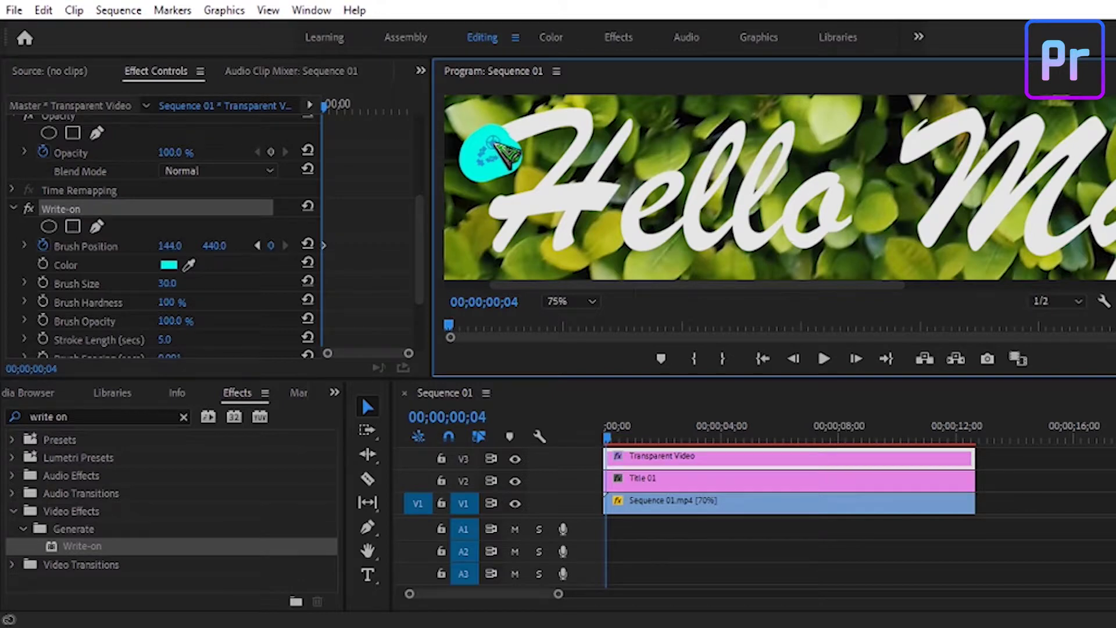
key("Right")
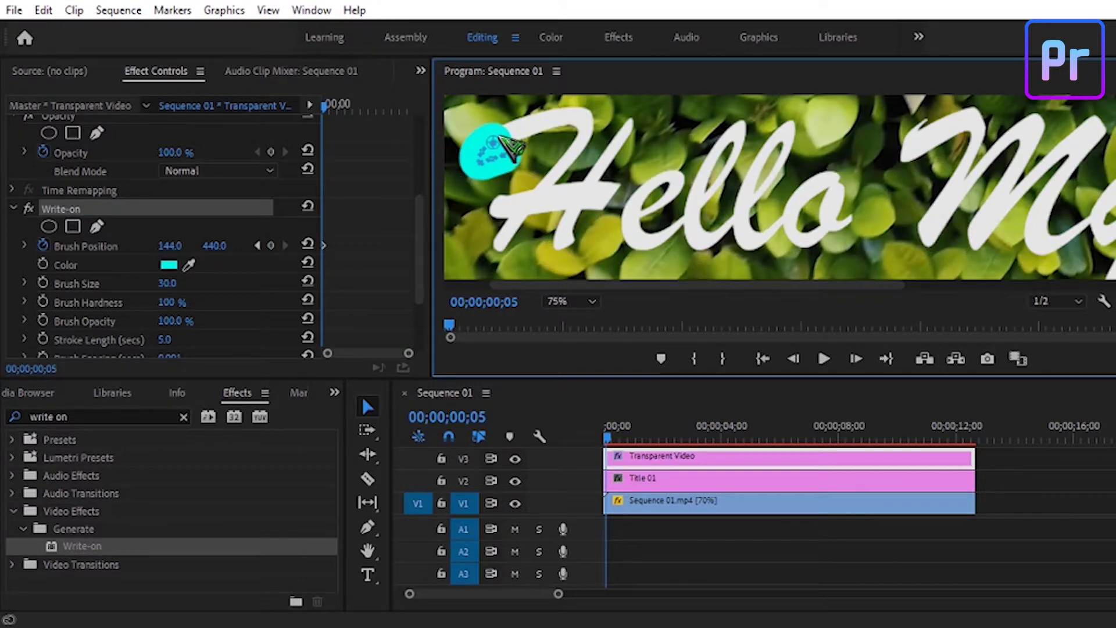
left_click_drag(492, 141, 548, 123)
Continue keyframing across the top, around the curve and down the stem, reaching 781.3, 414.7.
key("Right")
key("Right")
key("Right")
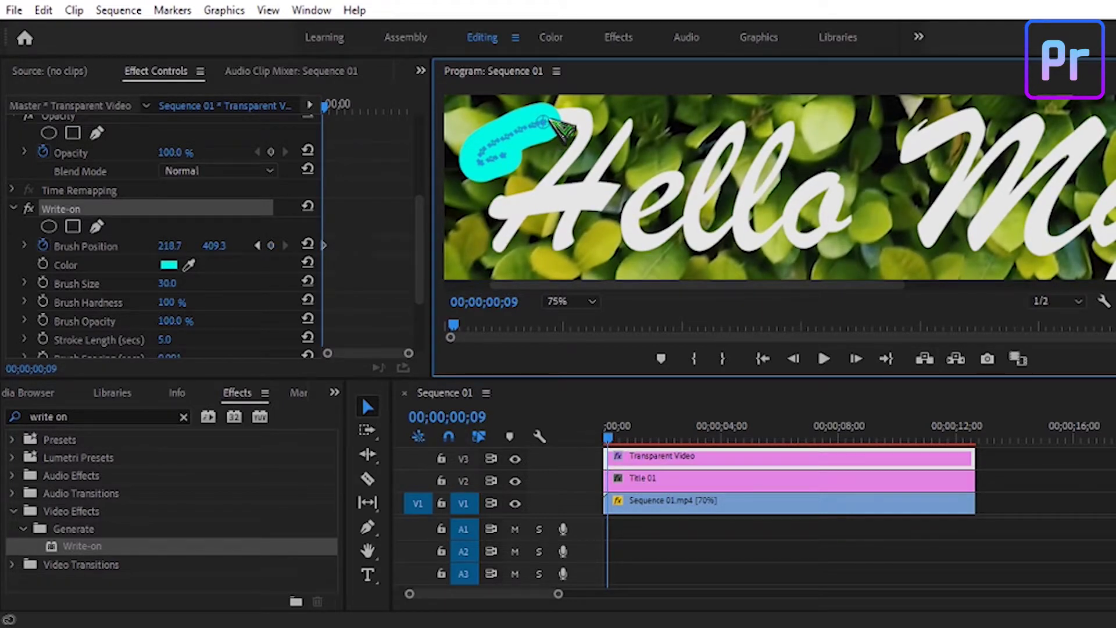
key("Right")
left_click_drag(549, 123, 588, 120)
key("Right")
key("Right")
key("Right")
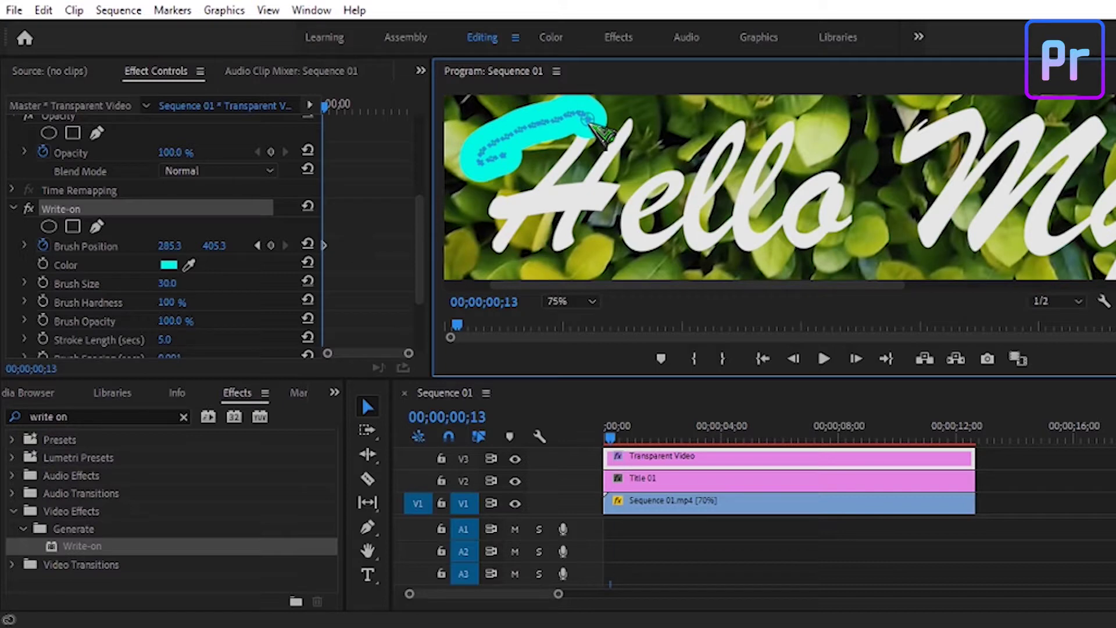
left_click_drag(588, 120, 588, 129)
key("Right")
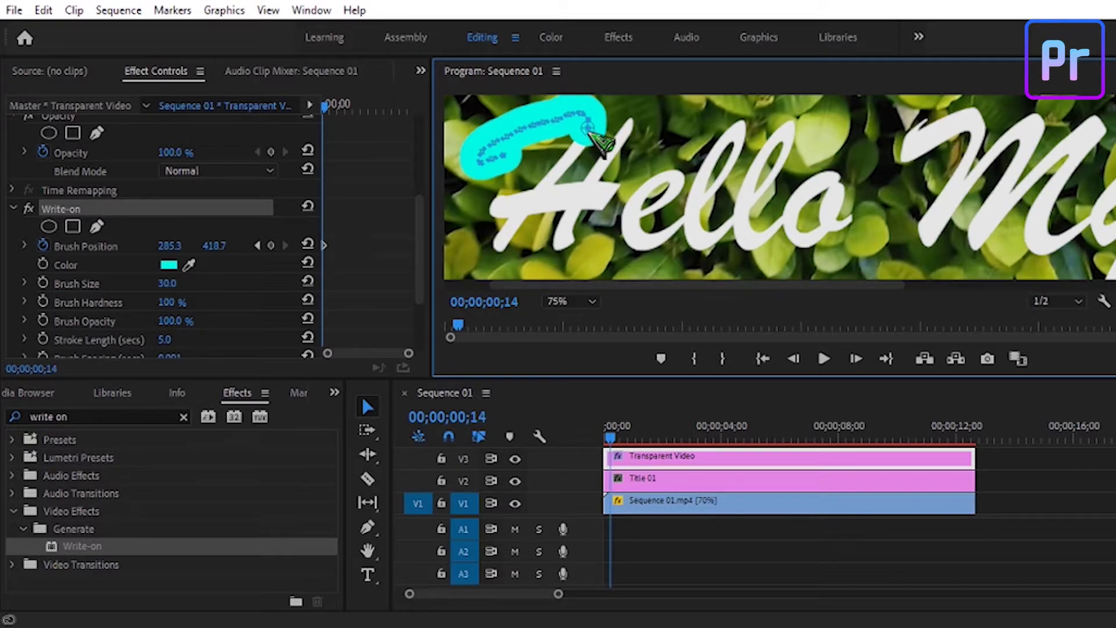
left_click_drag(588, 132, 550, 177)
key("Right")
key("Right")
key("Right")
key("Right")
key("Right")
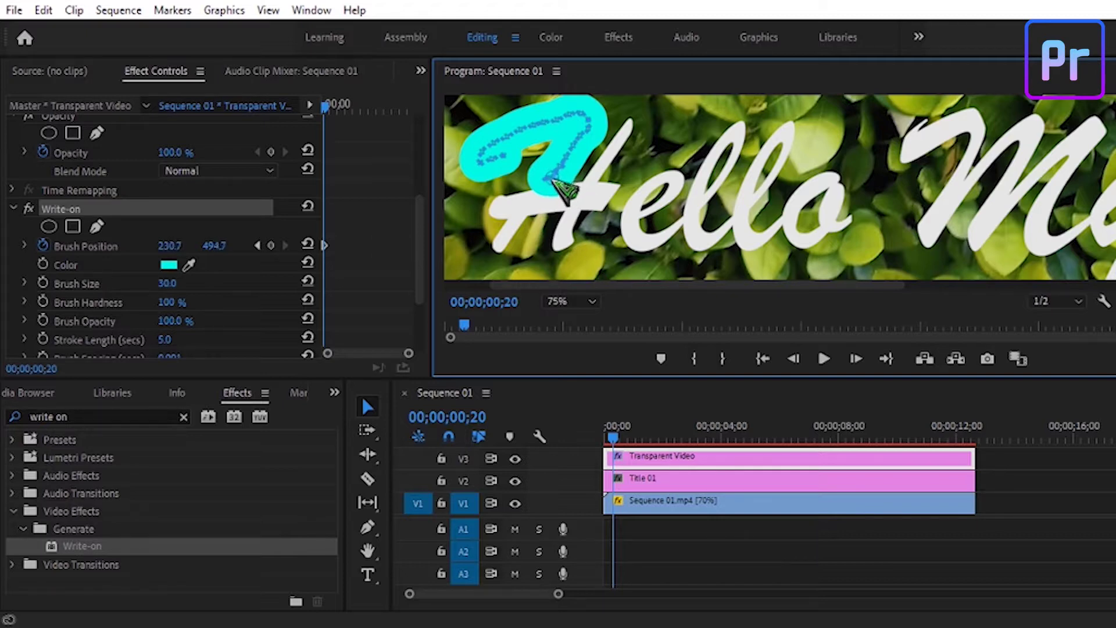
key("Right")
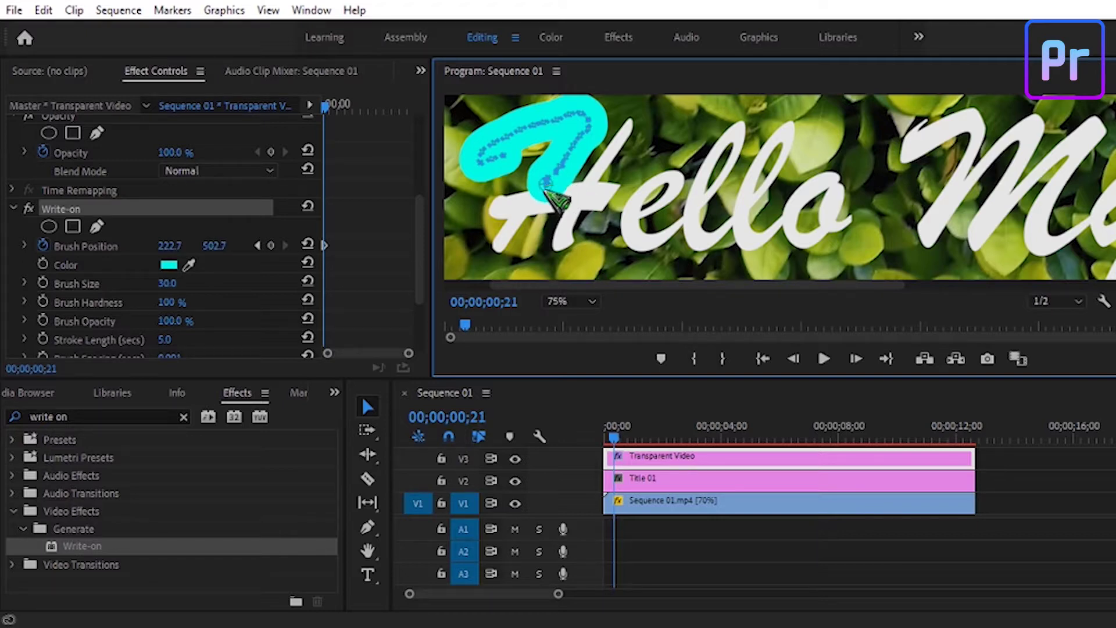
key("Right")
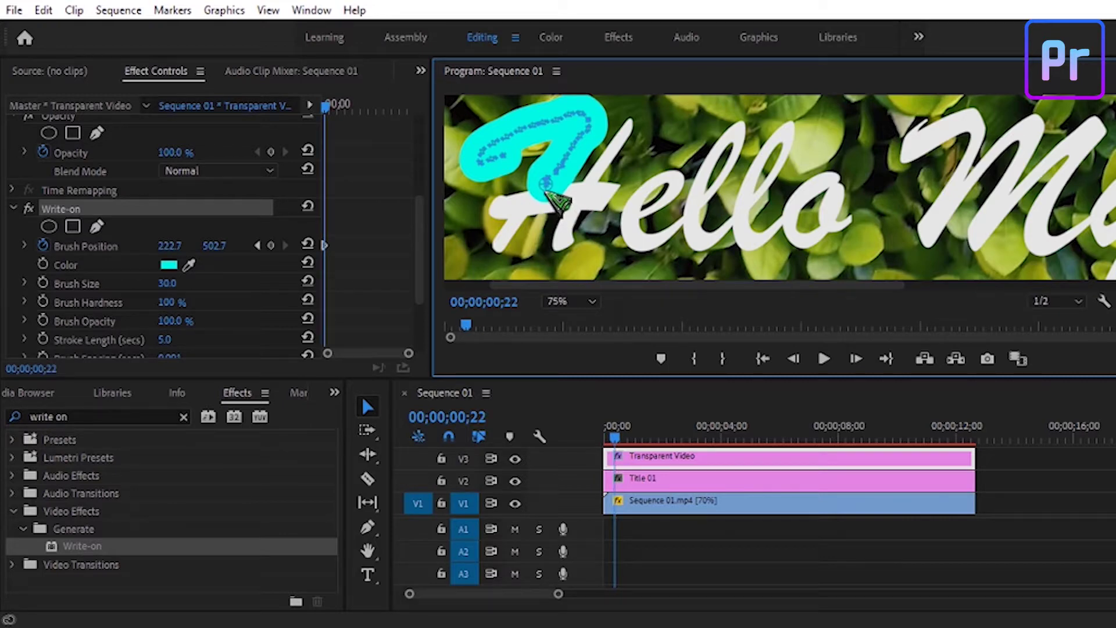
key("Right")
key("Right")
key("Right")
key("Right")
key("Right")
key("Right")
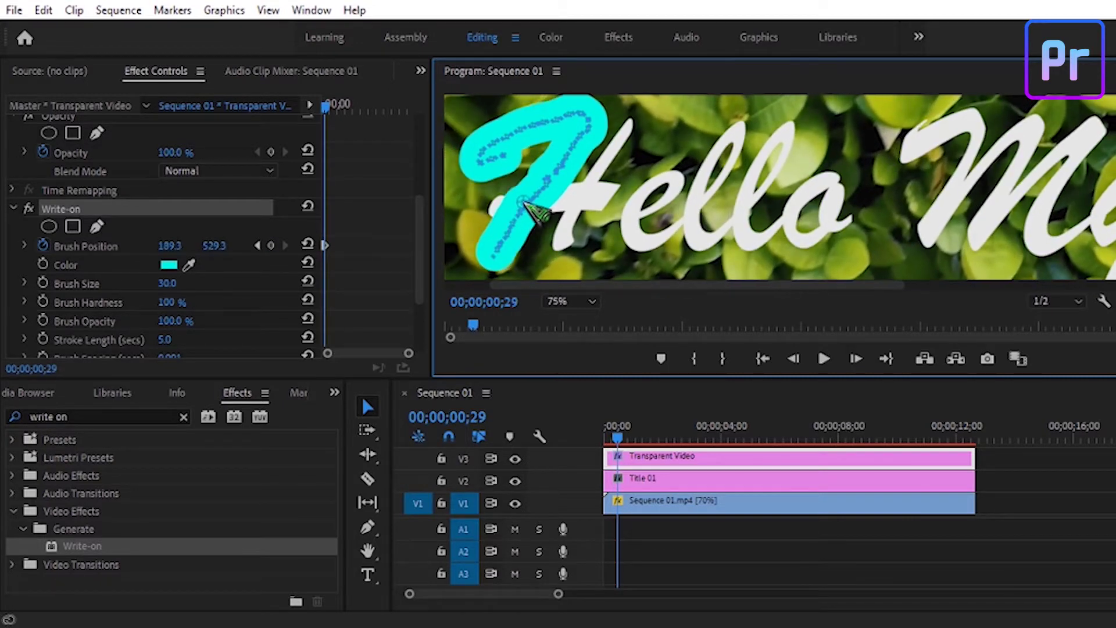
key("Right")
key("Right")
key("Right")
mouse_move(550, 195)
left_mouse_down()
mouse_move(582, 198)
mouse_move(625, 153)
mouse_move(662, 240)
mouse_move(706, 170)
mouse_move(705, 242)
mouse_move(793, 172)
mouse_move(802, 137)
mouse_move(742, 212)
mouse_move(854, 203)
mouse_move(802, 236)
left_mouse_up()
key("Right")
key("Right")
key("Right")
key("Right")
key("Right")
key("Right")
key("Right")
key("Right")
key("Right")
key("Right")
key("Right")
key("Right")
key("Right")
key("Right")
key("Right")
key("Right")
key("Right")
key("Right")
key("Right")
key("Right")
key("Right")
key("Right")
key("Right")
key("Right")
key("Right")
key("Right")
key("Right")
key("Right")
key("Right")
key("Right")
key("Right")
key("Right")
key("Right")
key("Right")
key("Right")
key("Right")
key("Right")
key("Right")
key("Right")
key("Right")
key("Right")
key("Right")
Keyframe the brush frame by frame toward and along the strokes of the M.
key("Right")
key("Right")
key("Right")
key("Right")
key("Right")
key("Right")
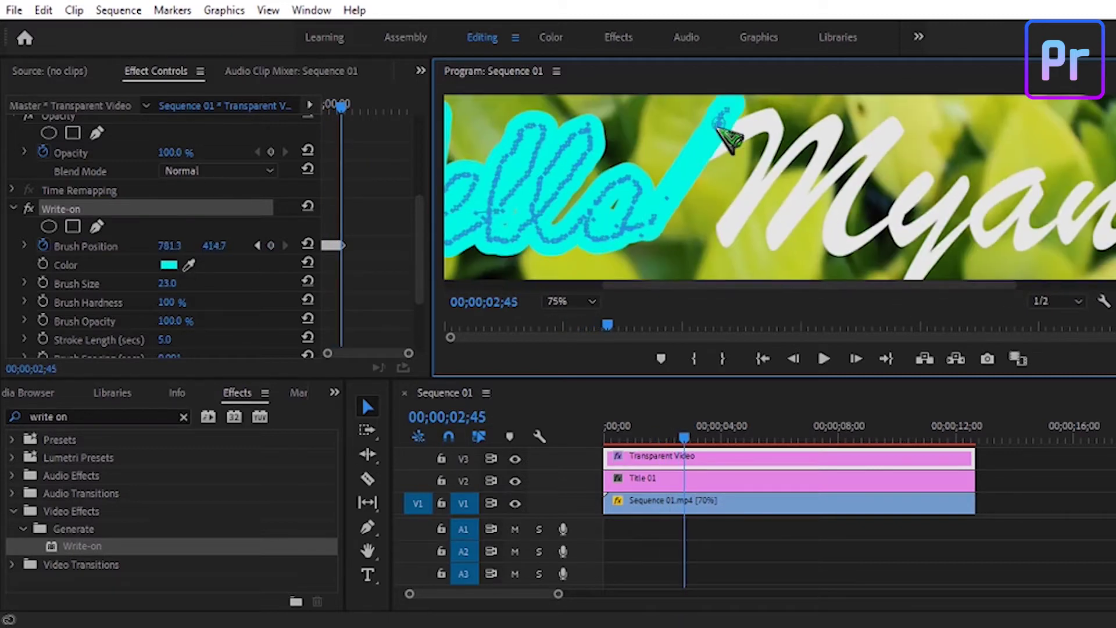
key("Right")
key("Right")
key("Right")
mouse_move(744, 133)
left_mouse_down()
mouse_move(785, 155)
mouse_move(740, 229)
mouse_move(793, 162)
left_mouse_up()
key("Right")
key("Right")
key("Right")
Extend the brush path through the rest of Myanmar, ending at 1860.0, 517.3 at 00;00;10;00.
key("Right")
key("Right")
key("Right")
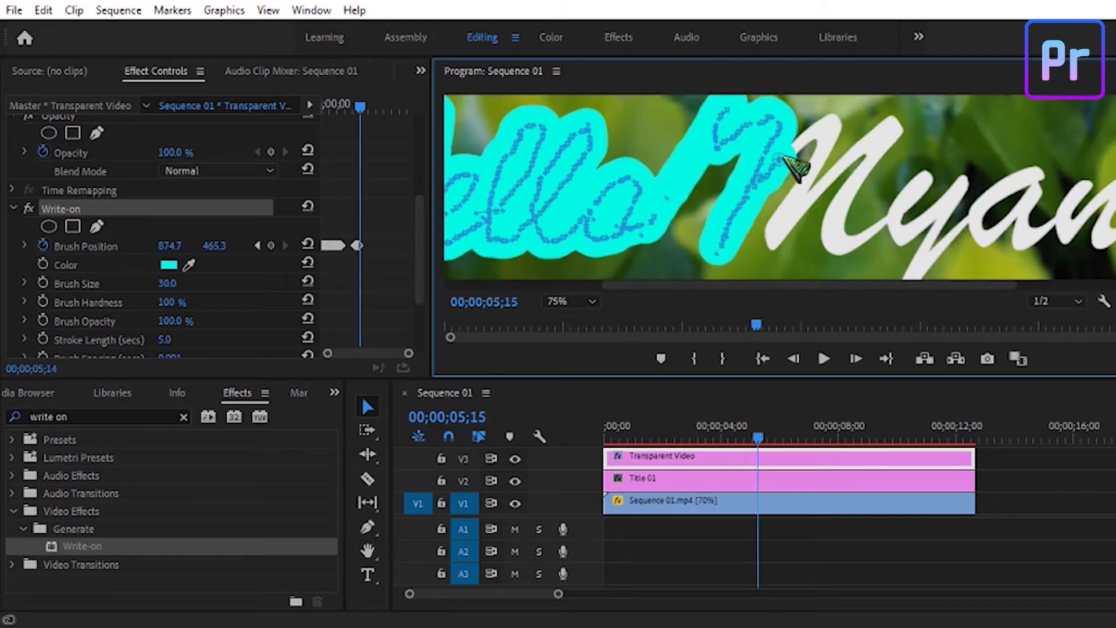
key("Right")
key("Right")
key("Right")
key("Right")
key("Right")
key("Right")
mouse_move(832, 122)
left_mouse_down()
mouse_move(780, 242)
mouse_move(895, 129)
mouse_move(842, 230)
mouse_move(935, 169)
mouse_move(951, 224)
mouse_move(956, 180)
left_mouse_up()
key("Right")
key("Right")
key("Right")
key("Right")
key("Right")
key("Right")
key("Right")
key("Right")
key("Right")
key("Right")
key("Right")
key("Right")
key("Right")
key("Right")
key("Right")
key("Right")
key("Right")
key("Right")
scroll(954, 219, "down", 2)
key("Right")
key("Right")
key("Right")
key("Right")
key("Right")
key("Right")
key("Right")
key("Right")
key("Right")
scroll(1029, 291, "right", 5)
key("Right")
key("Right")
key("Right")
key("Right")
key("Right")
key("Right")
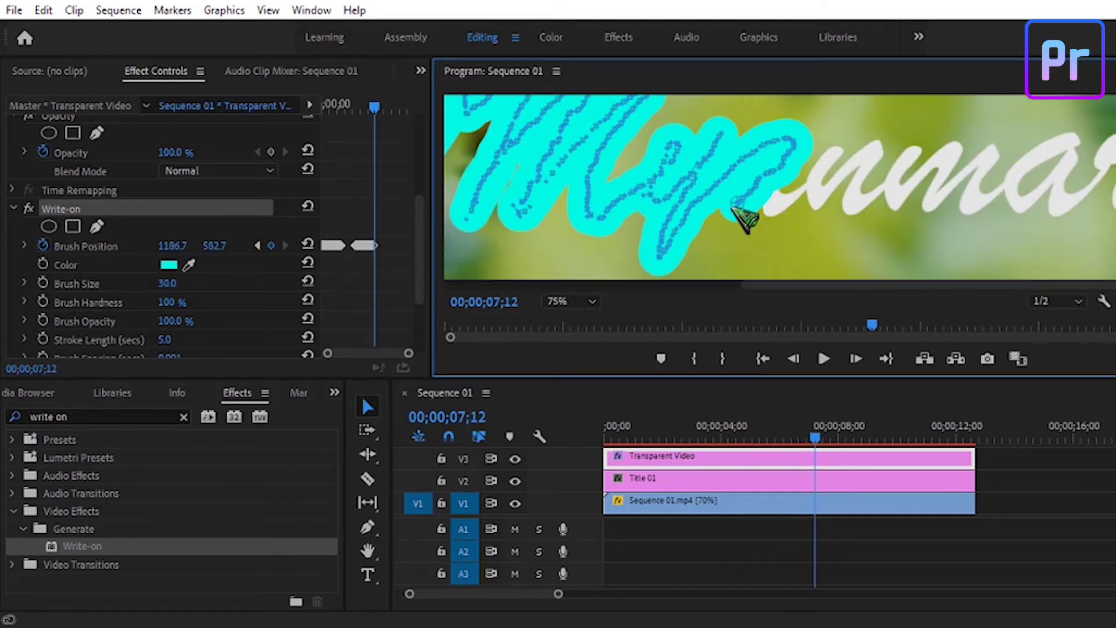
key("Right")
key("Right")
key("Right")
mouse_move(741, 220)
left_mouse_down()
mouse_move(782, 195)
mouse_move(852, 184)
mouse_move(927, 155)
mouse_move(991, 185)
mouse_move(1115, 177)
left_mouse_up()
key("Right")
key("Right")
key("Right")
key("Right")
key("Right")
key("Right")
key("Right")
key("Right")
key("Right")
key("Right")
key("Right")
key("Right")
key("Right")
key("Right")
key("Right")
key("Right")
key("Right")
key("Right")
key("Right")
key("Right")
key("Right")
key("Right")
key("Right")
key("Right")
key("Right")
key("Right")
key("Right")
key("Right")
key("Right")
key("Right")
key("Right")
key("Right")
key("Right")
key("Right")
key("Right")
key("Right")
key("Right")
key("Right")
key("Right")
key("Right")
key("Right")
key("Right")
key("Right")
key("Right")
key("Right")
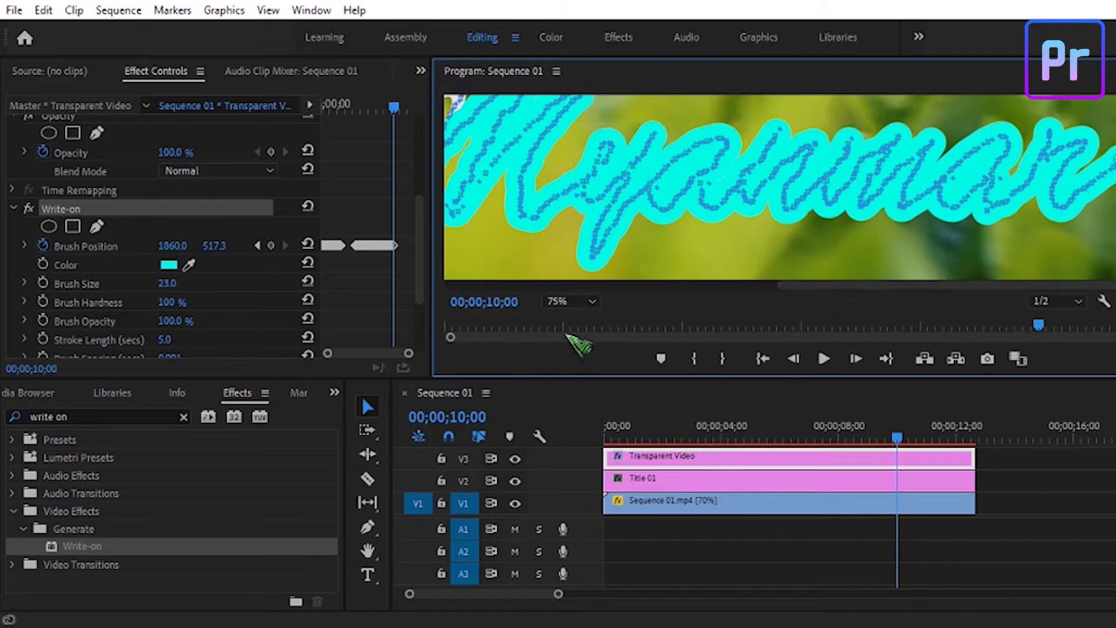
Set the Program monitor zoom back to Fit.
left_click(577, 302)
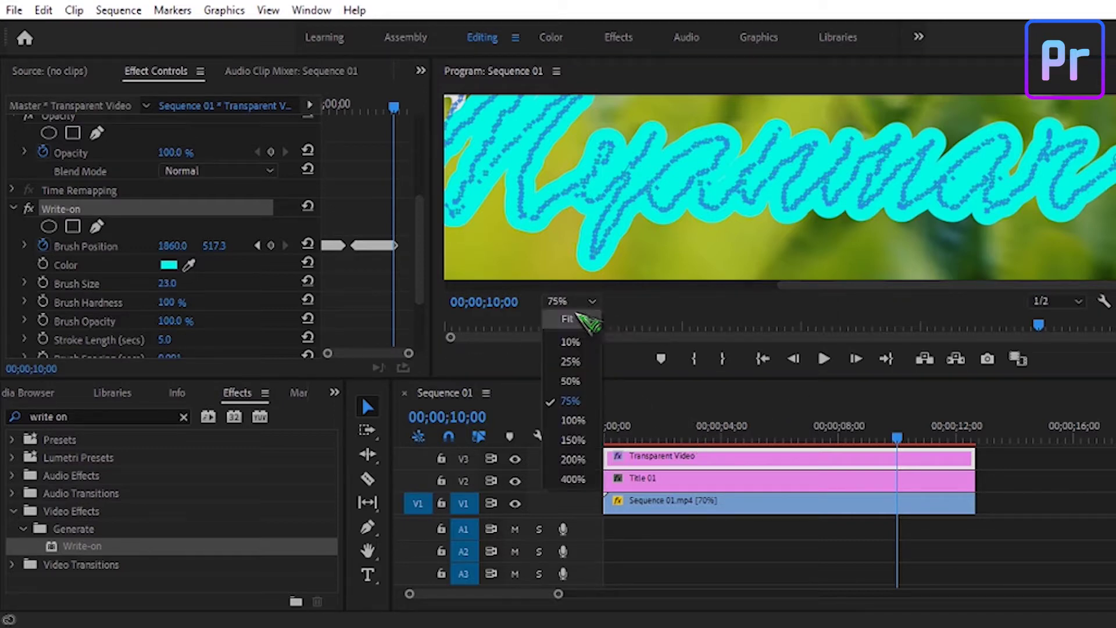
left_click(575, 318)
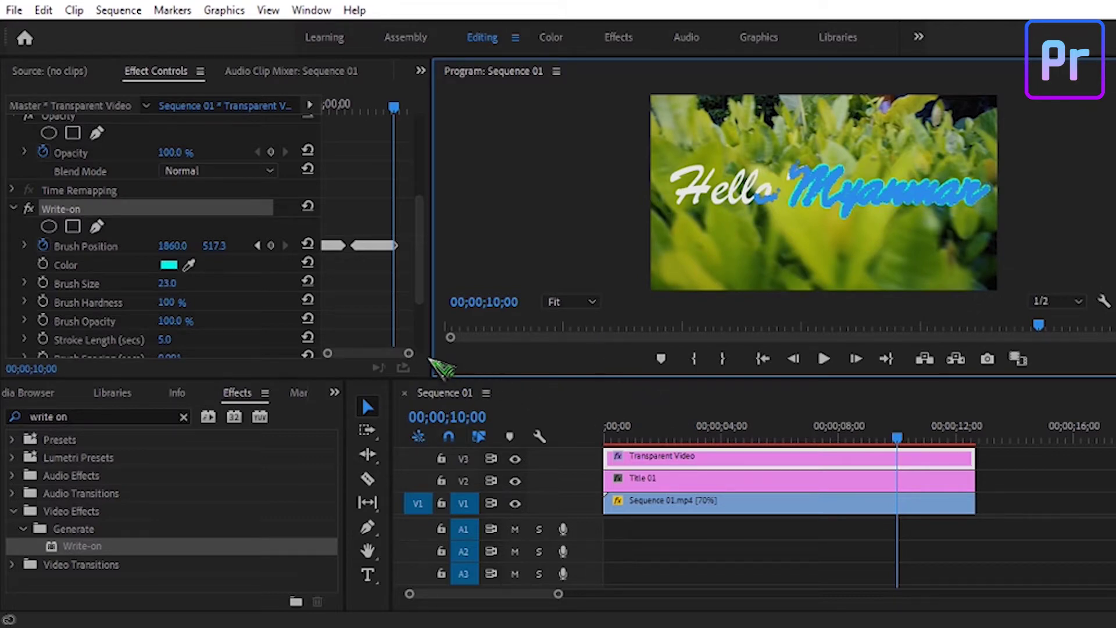
left_click(335, 393)
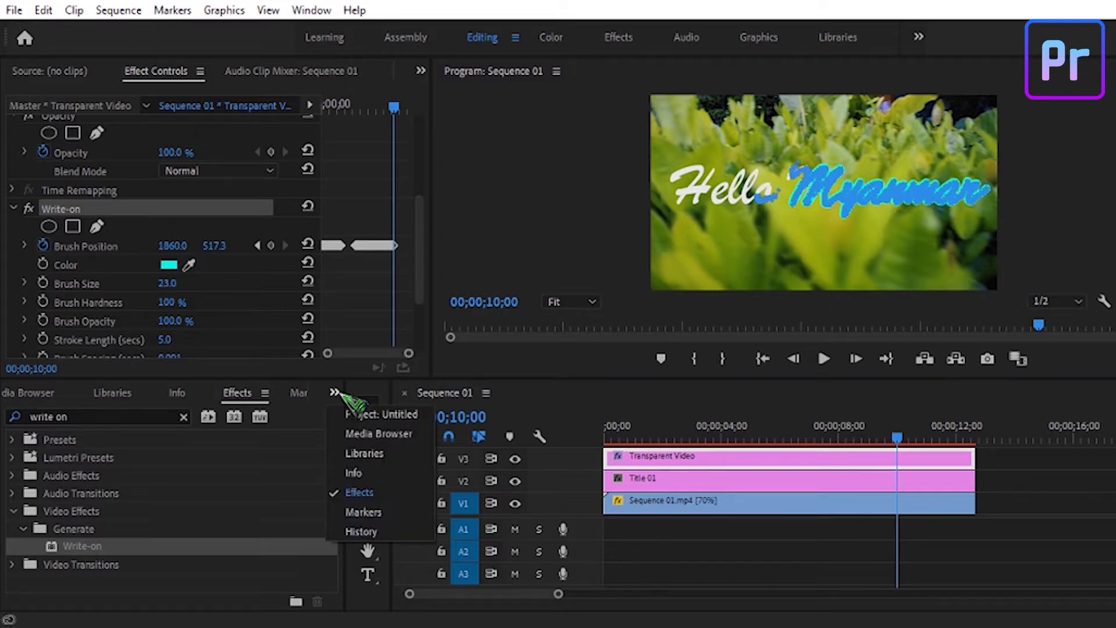
left_click(183, 417)
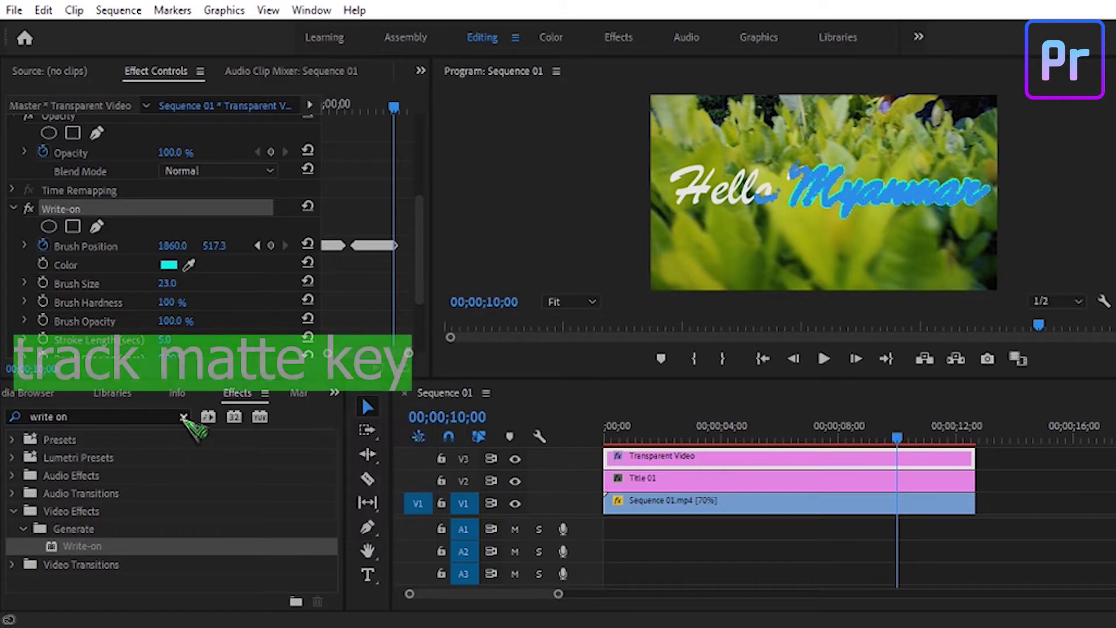
Search the effects for 'track' and apply Track Matte Key to the Title 01 clip on V2.
left_click(184, 418)
left_click(120, 417)
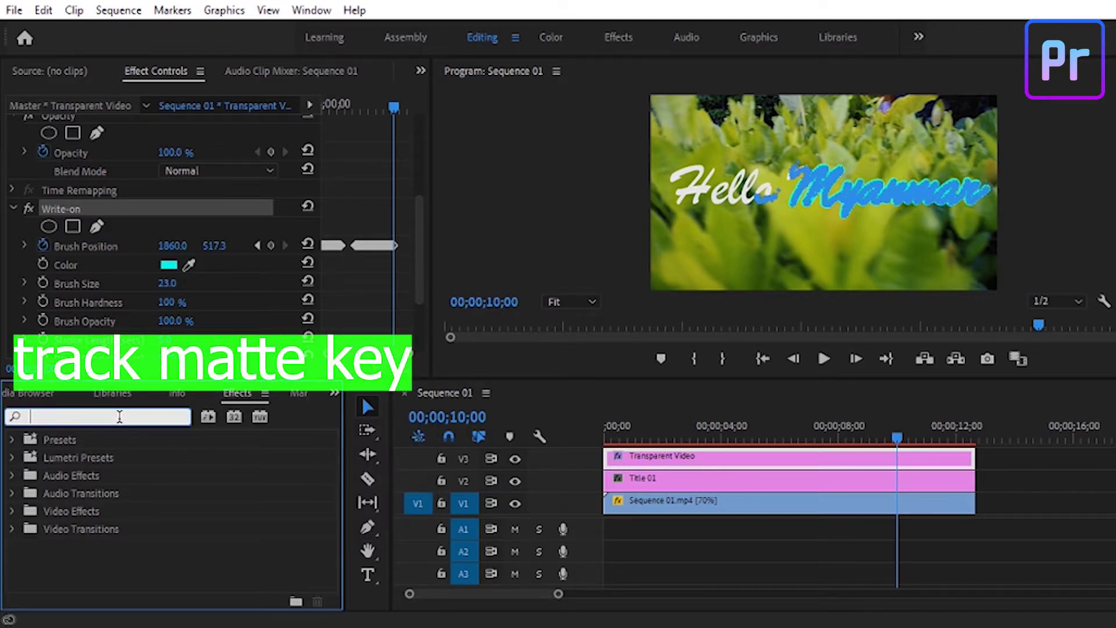
type("tra")
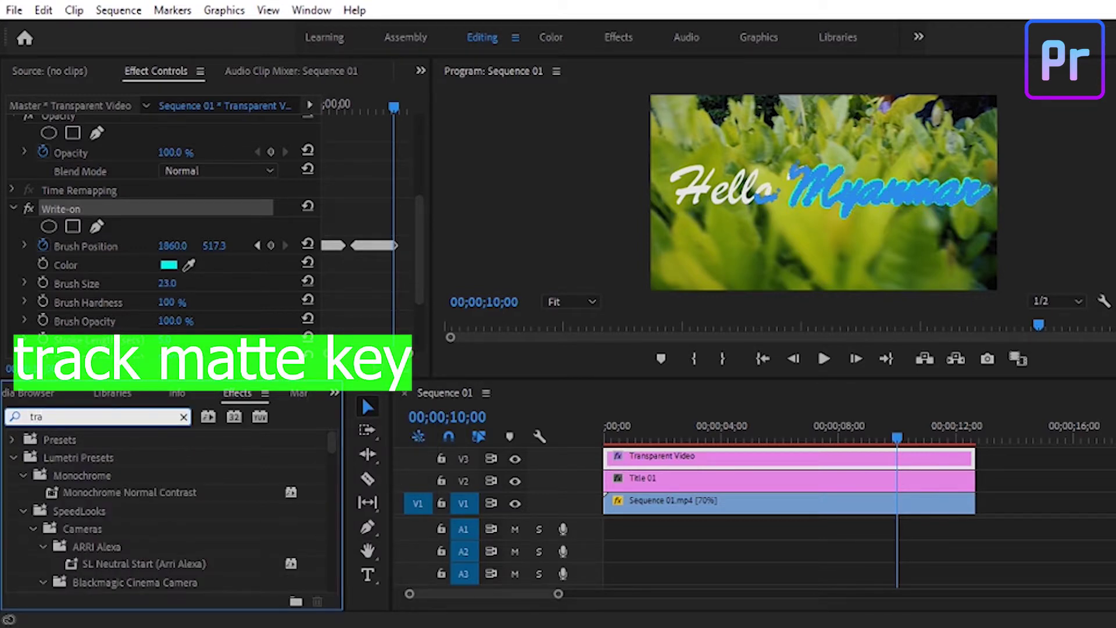
type("c")
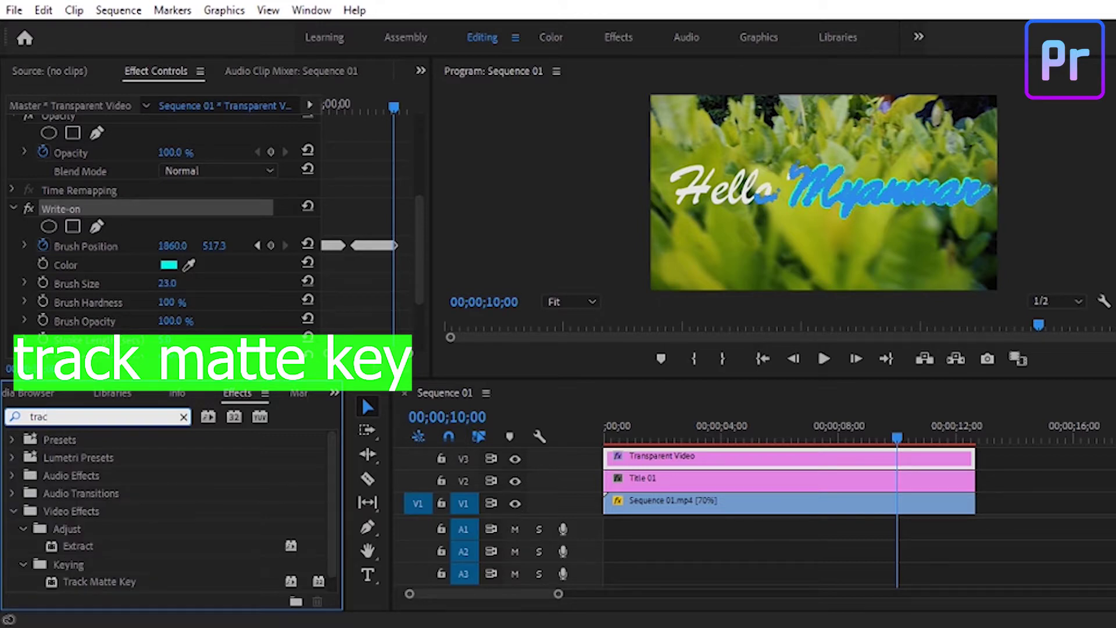
type("k")
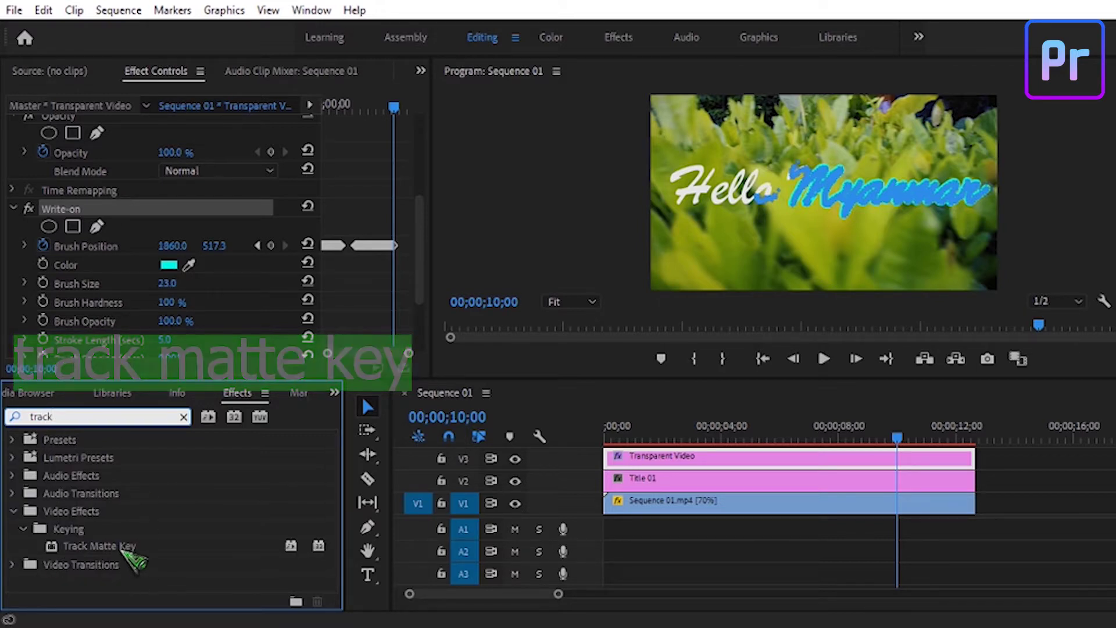
left_click(124, 549)
left_click_drag(121, 548, 648, 481)
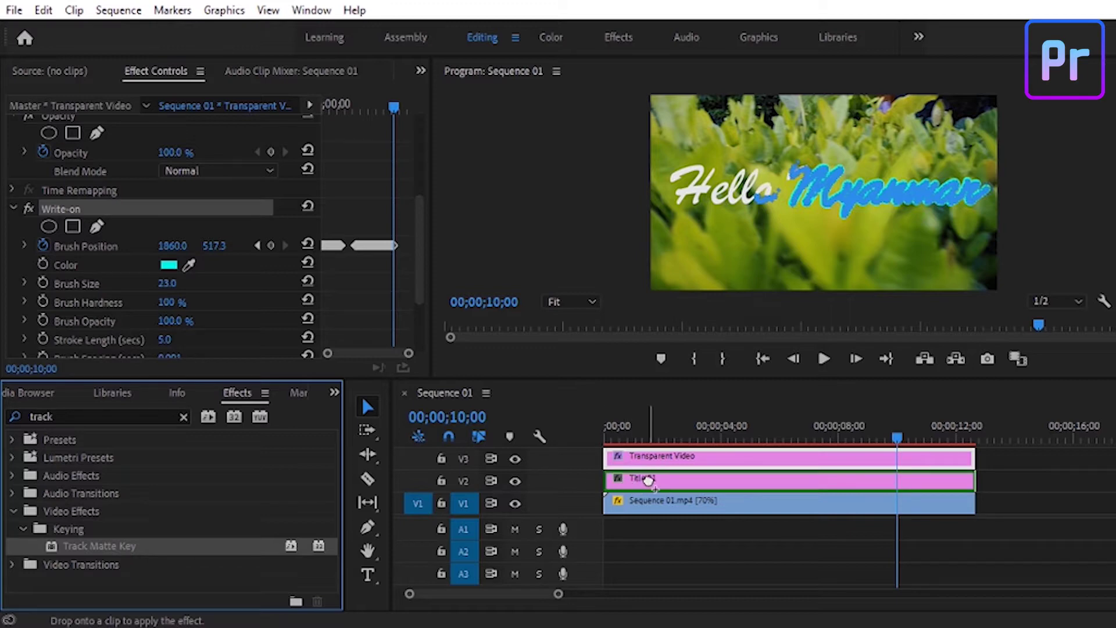
left_click_drag(648, 481, 648, 481)
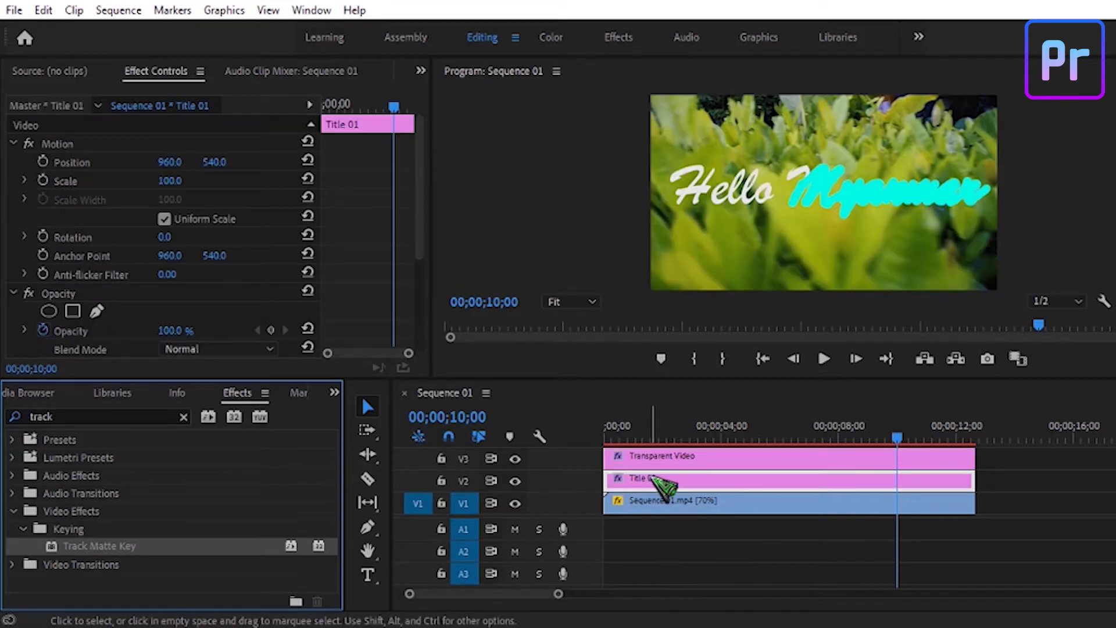
left_click_drag(422, 239, 437, 302)
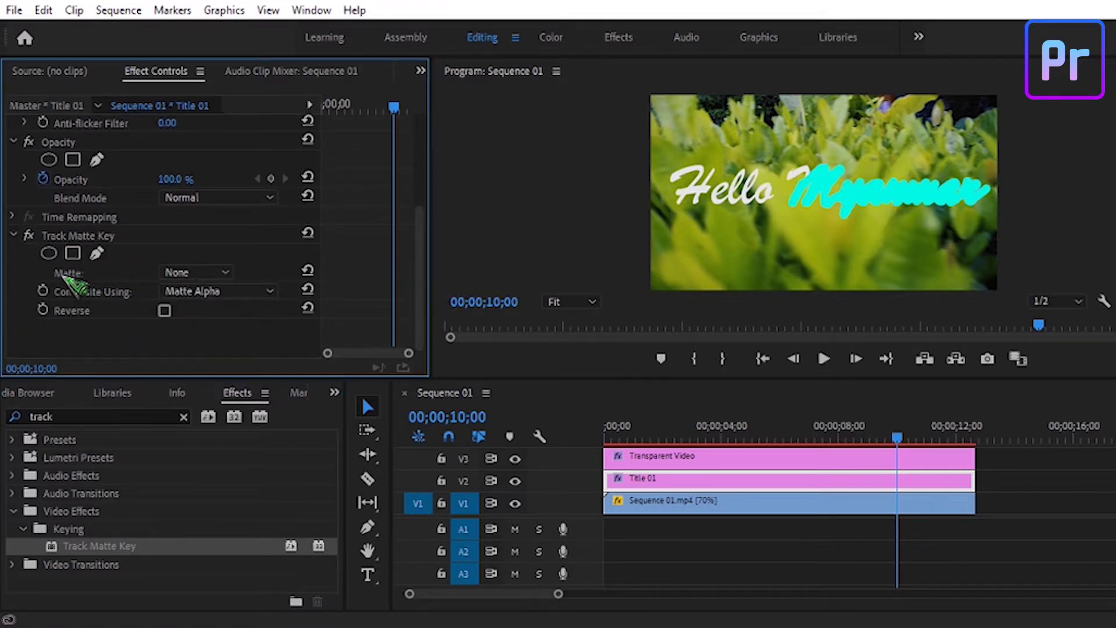
Set the Track Matte Key matte to Video 3 and preview the write-on reveal.
left_click(197, 273)
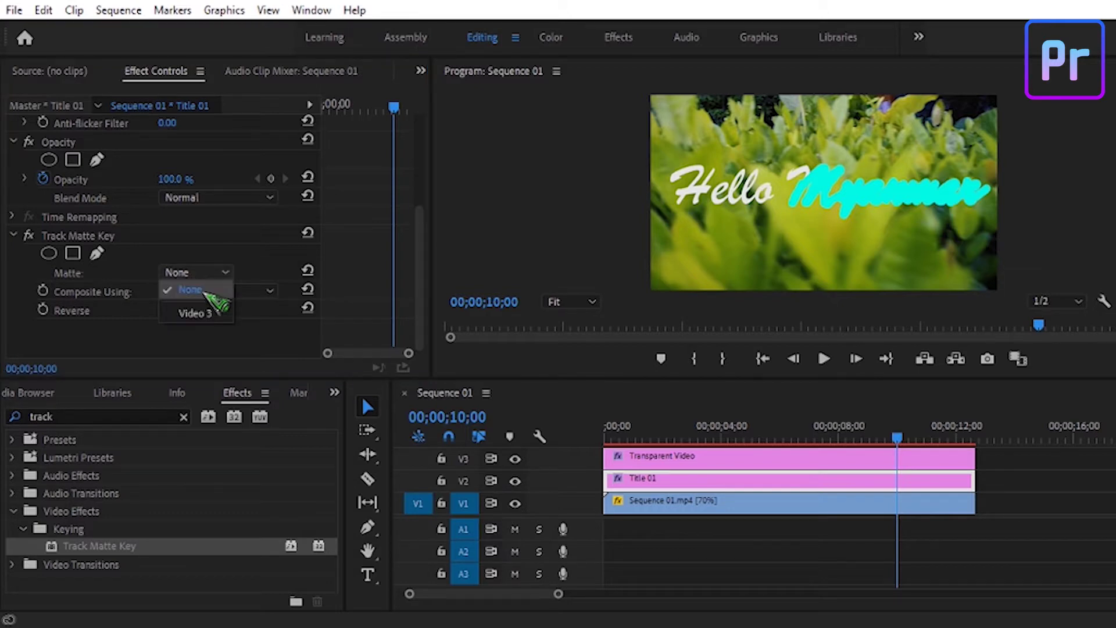
left_click(195, 314)
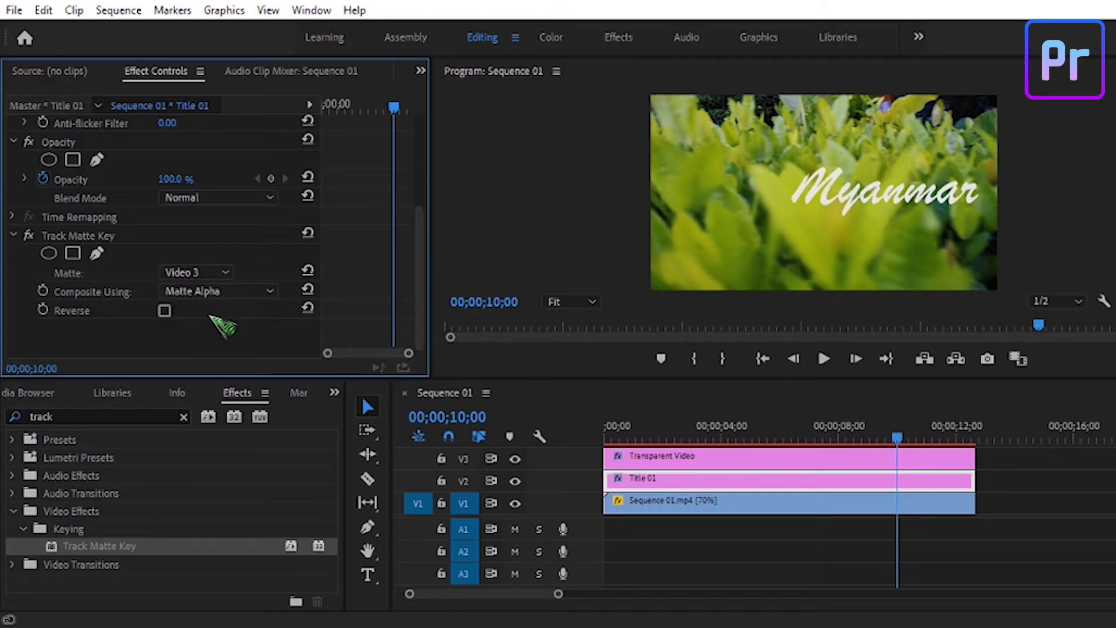
left_click(824, 359)
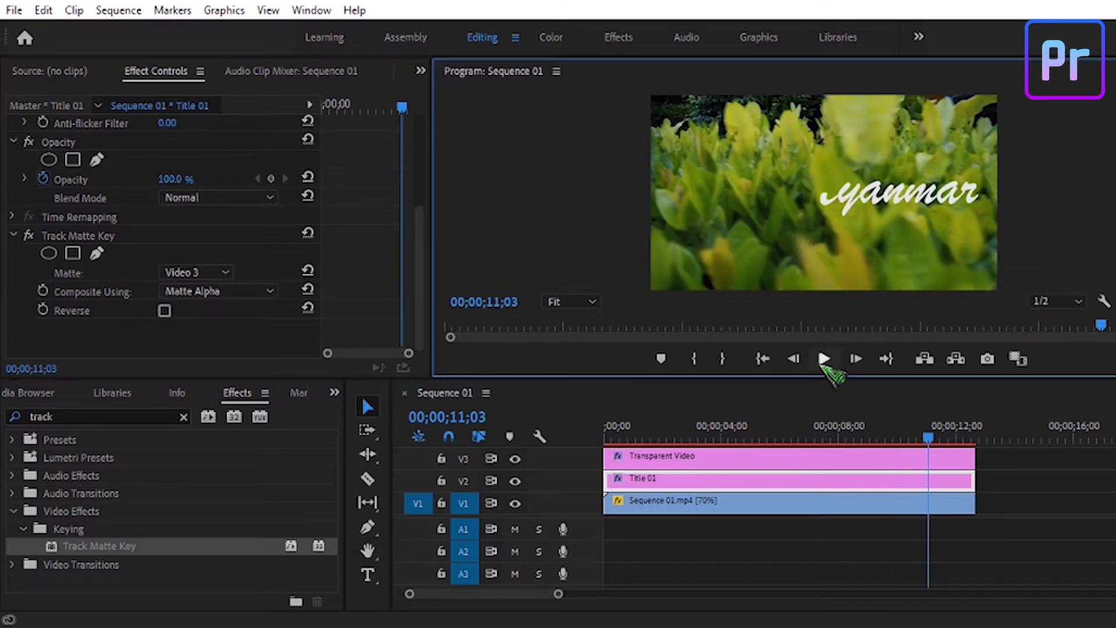
left_click(924, 440)
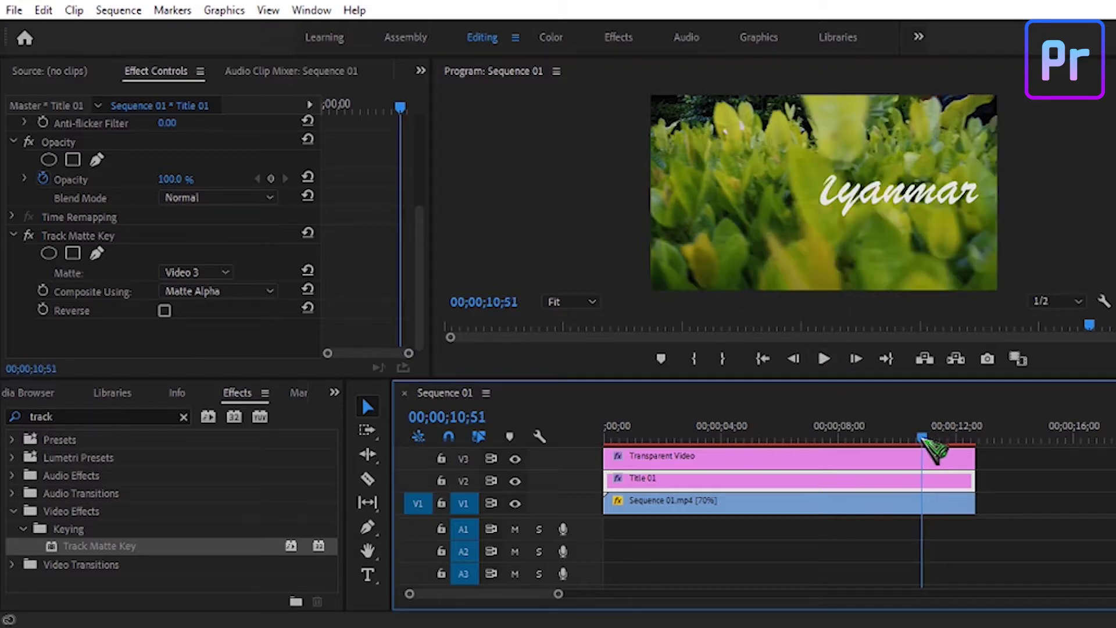
left_click_drag(925, 440, 898, 440)
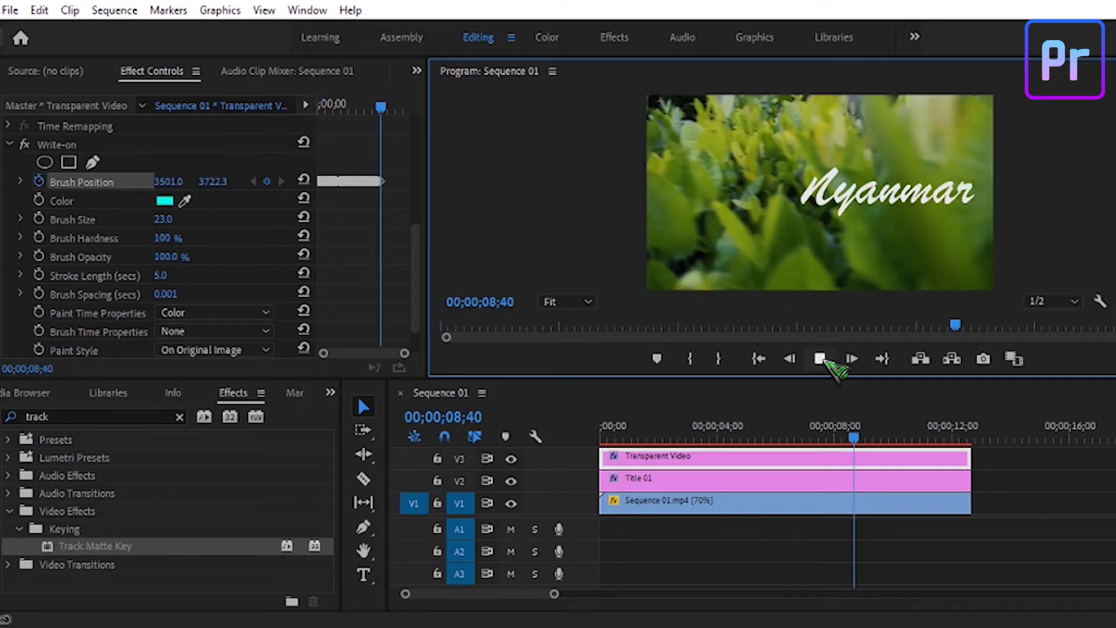
left_click(821, 360)
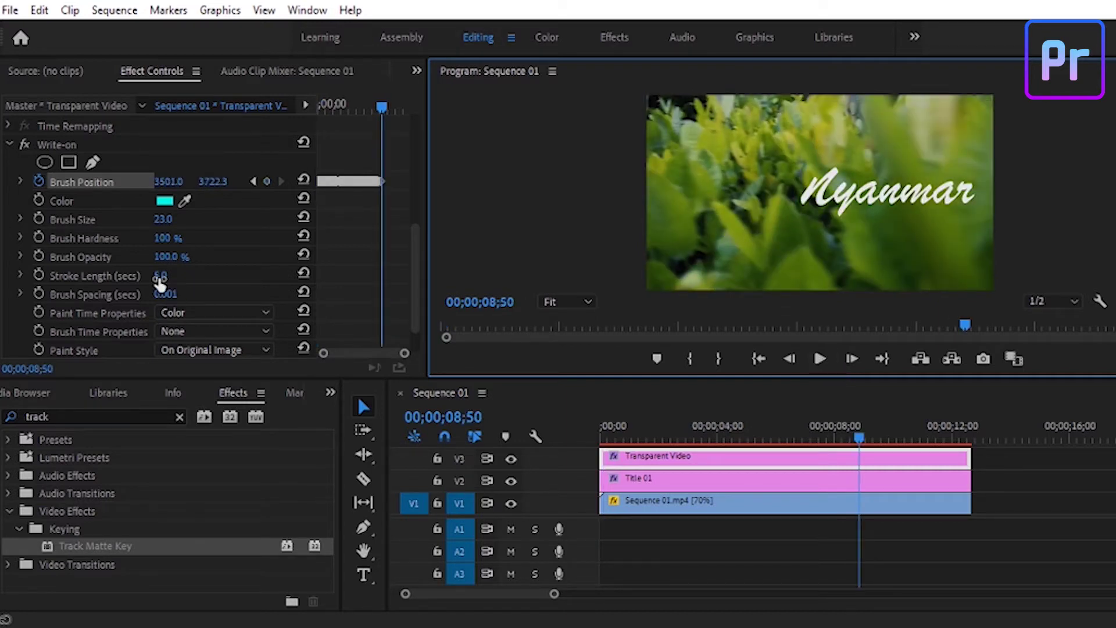
Raise the Write-on stroke length to 13.0 and play to confirm Hello Myanmar fully appears.
left_click(159, 276)
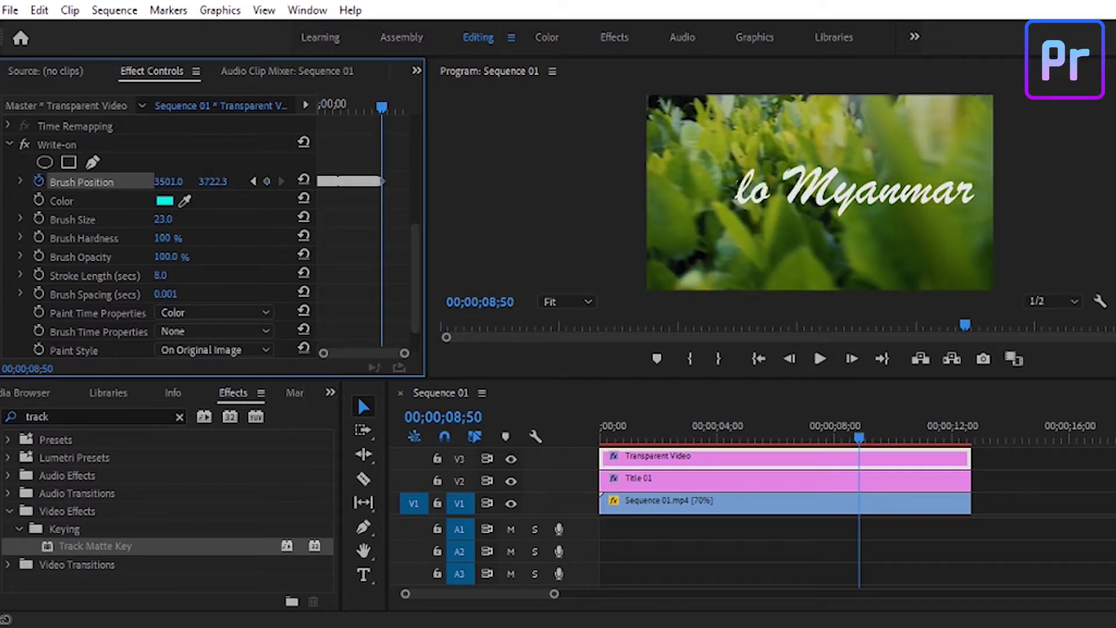
left_click_drag(160, 276, 180, 275)
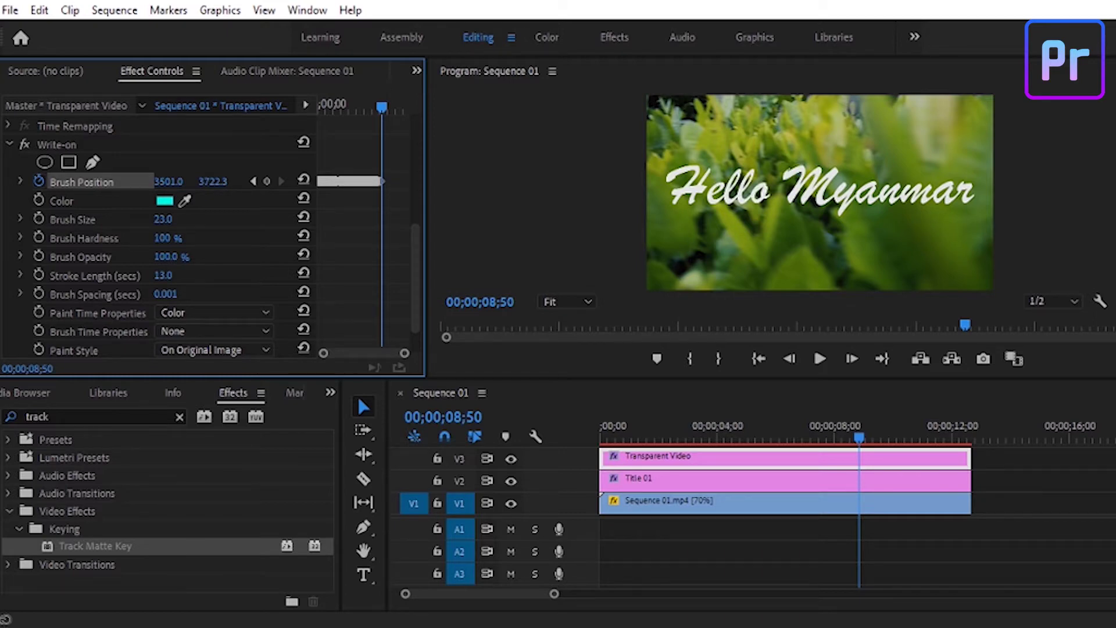
left_click(820, 359)
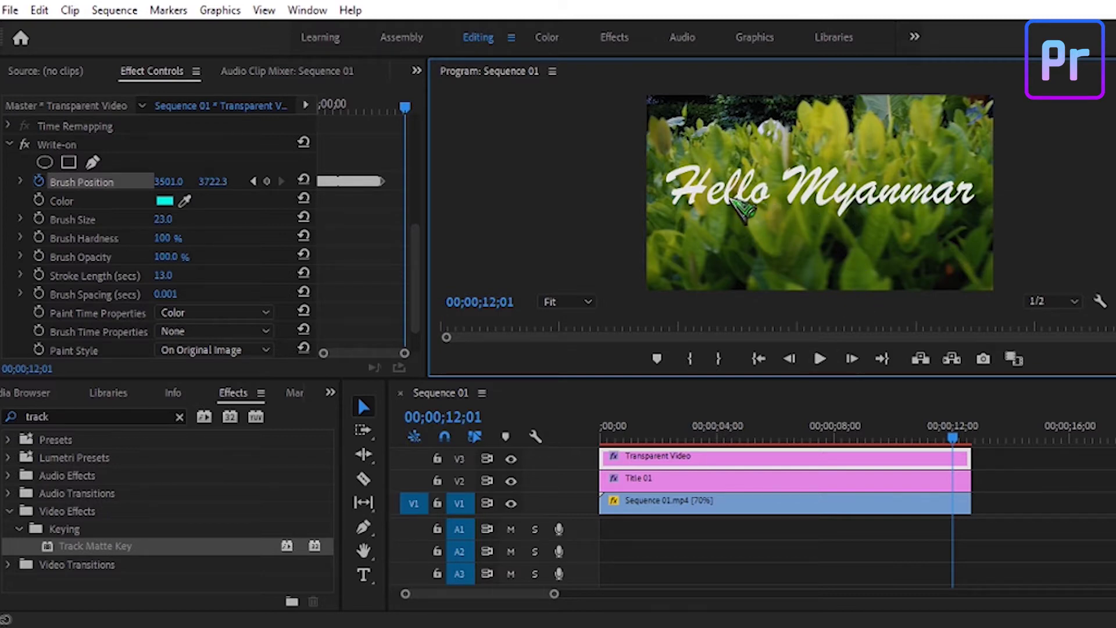
left_click(674, 480)
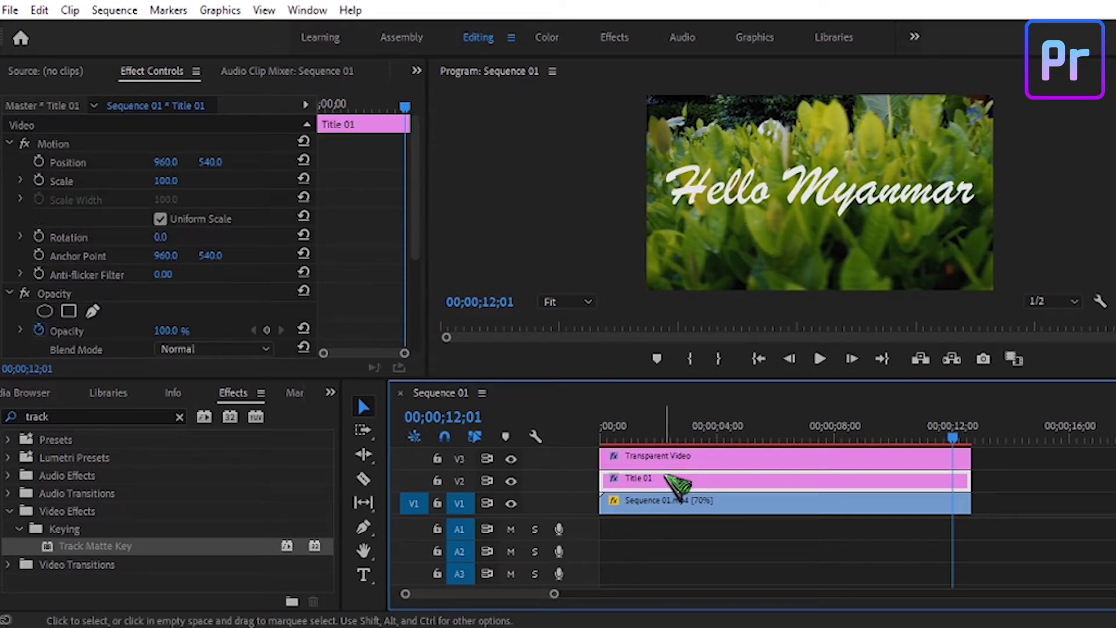
Open Title 01 in the Legacy Titler and widen its panels to show the shadow properties.
double_click(677, 483)
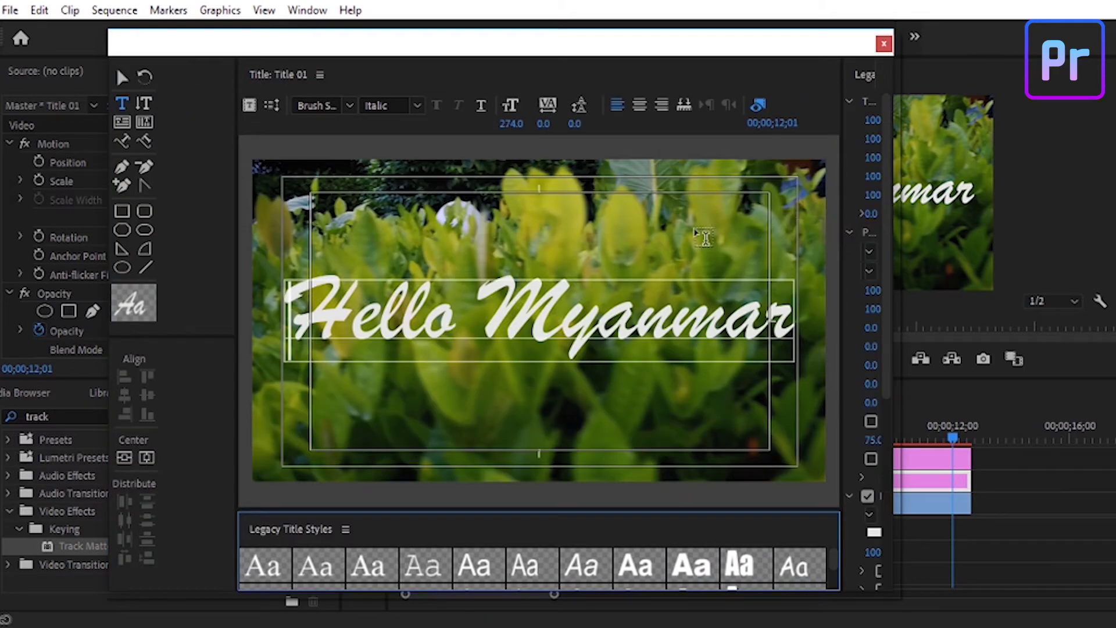
left_click_drag(235, 240, 185, 240)
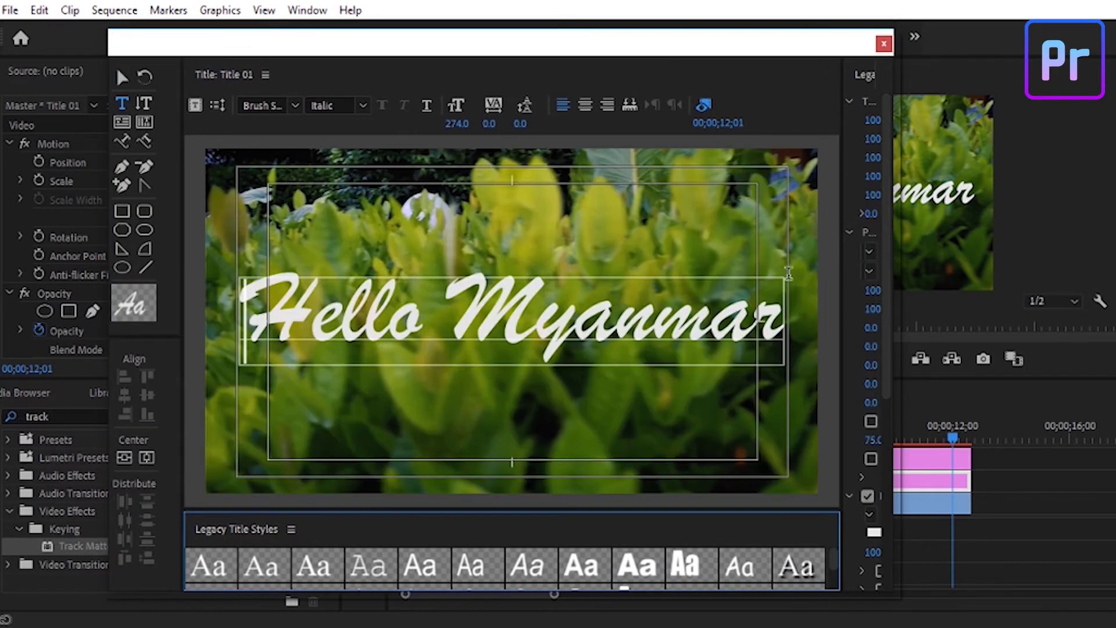
left_click_drag(842, 279, 727, 279)
scroll(883, 381, "down", 5)
scroll(875, 463, "down", 5)
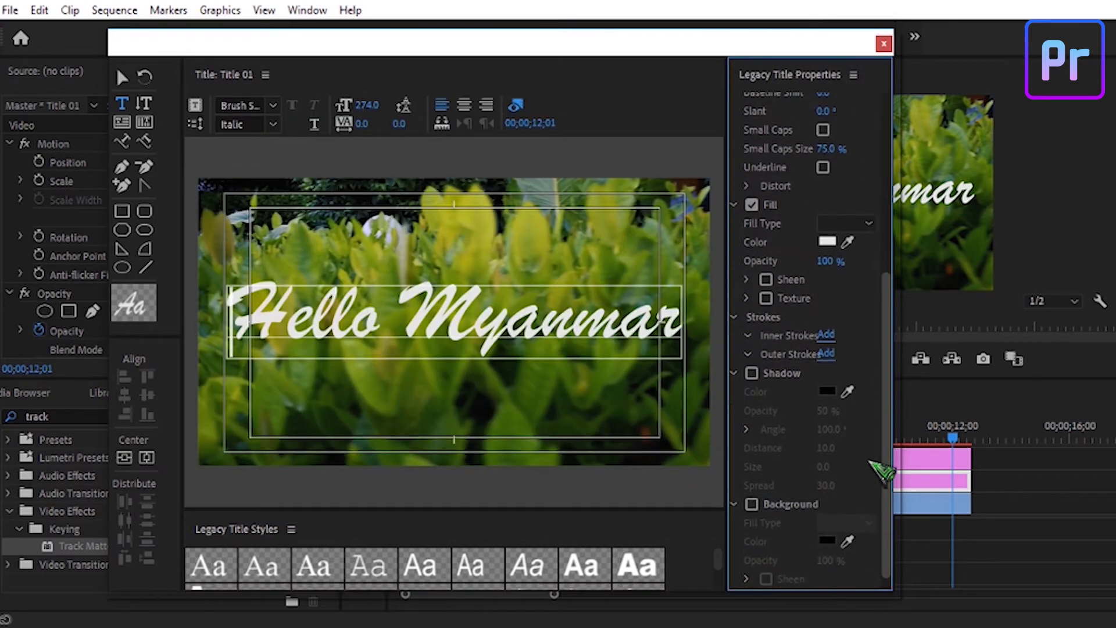
Enable a bright blue shadow with distance 14 and size 33, then close the titler.
left_click(752, 355)
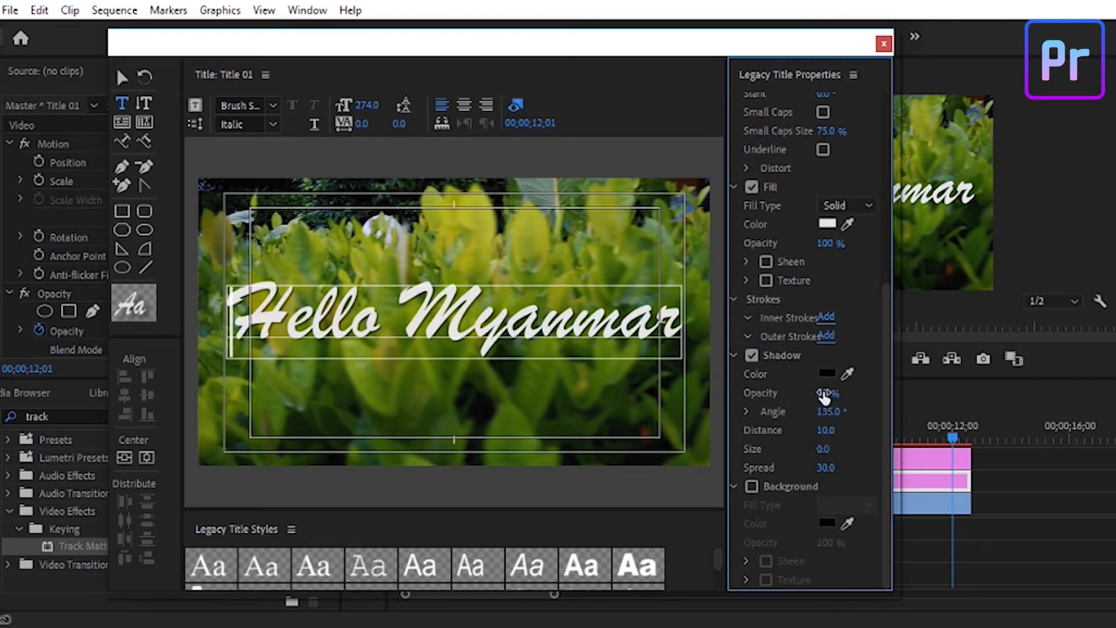
left_click(828, 374)
left_click(657, 381)
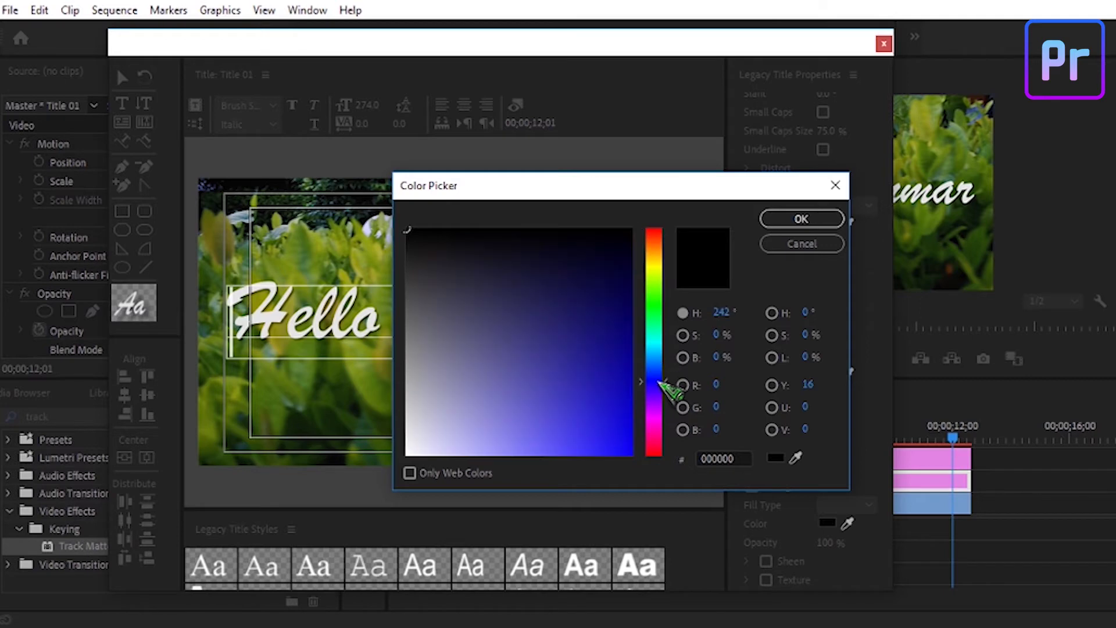
left_click(629, 443)
left_click(801, 219)
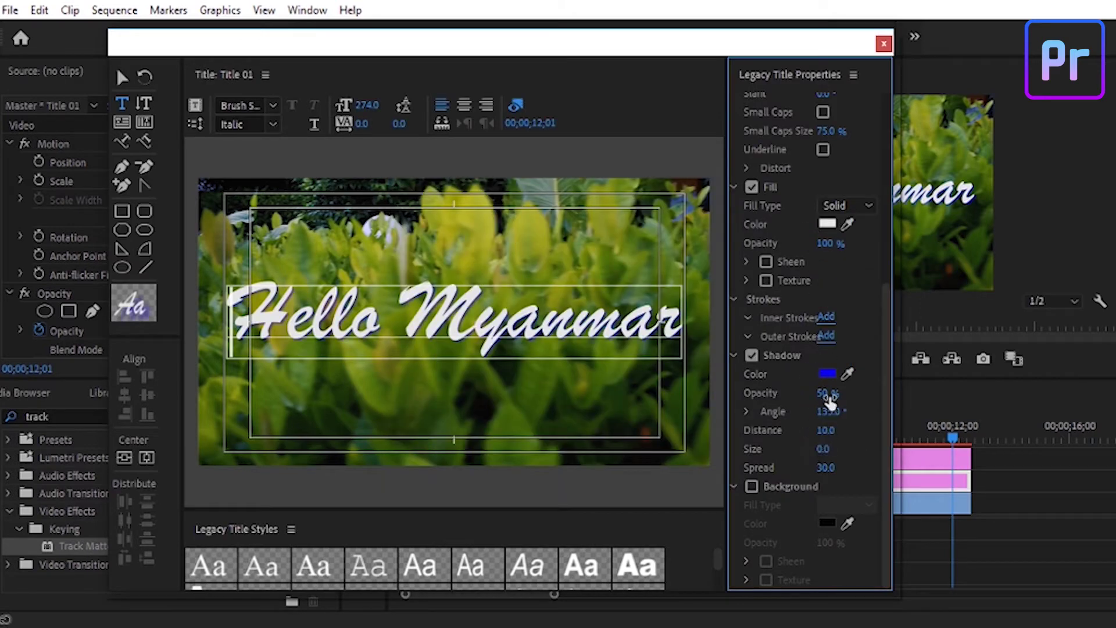
left_click_drag(820, 468, 838, 468)
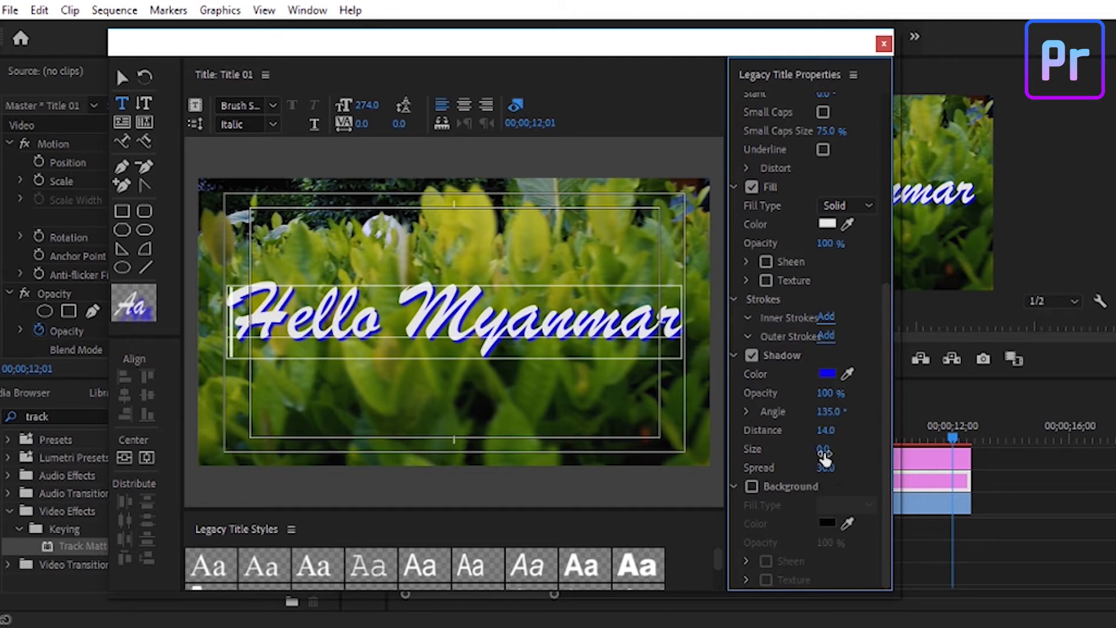
left_click_drag(823, 448, 840, 448)
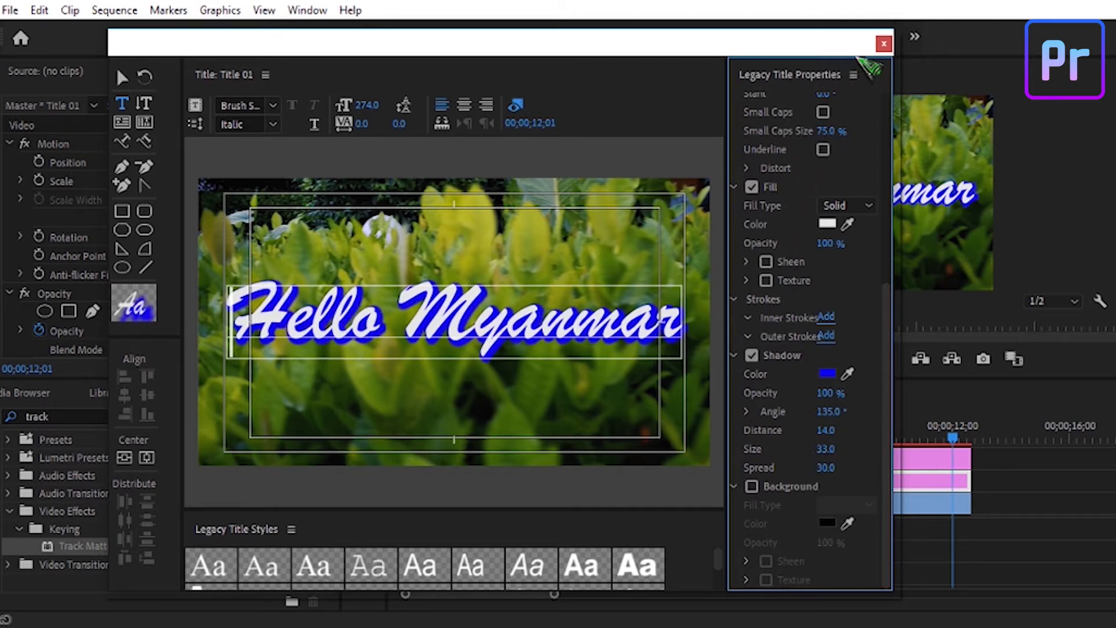
left_click(883, 44)
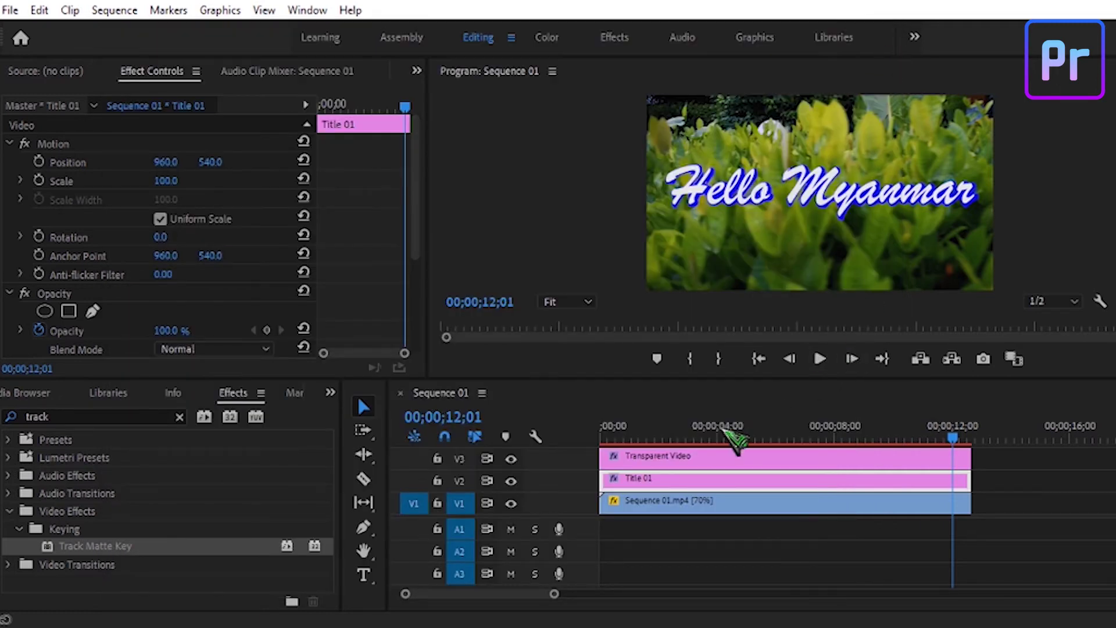
left_click_drag(724, 431, 587, 443)
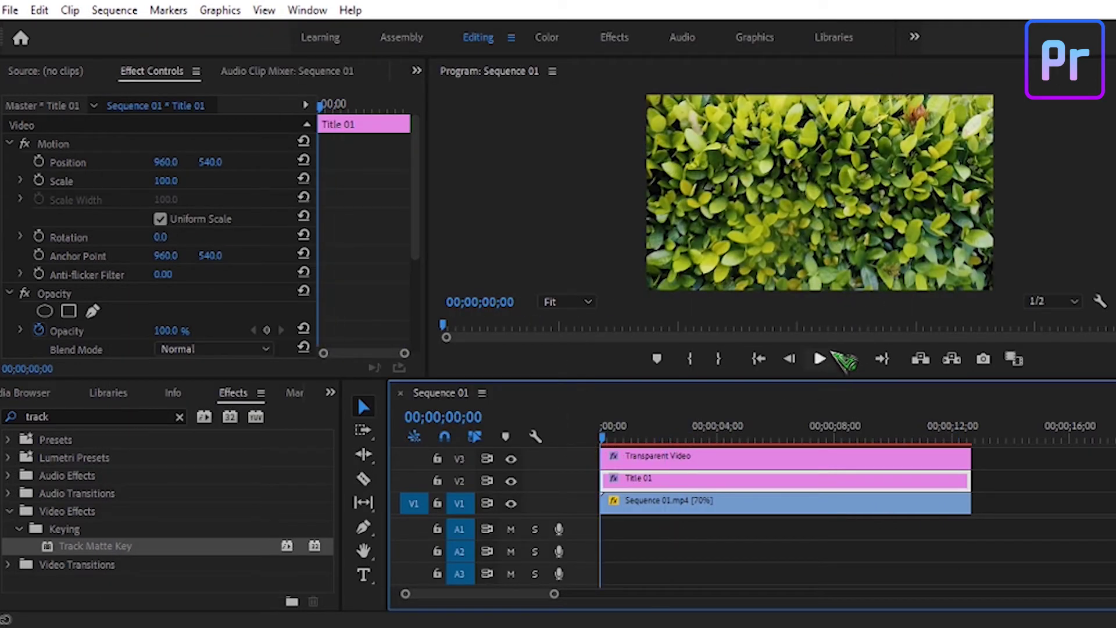
left_click(826, 358)
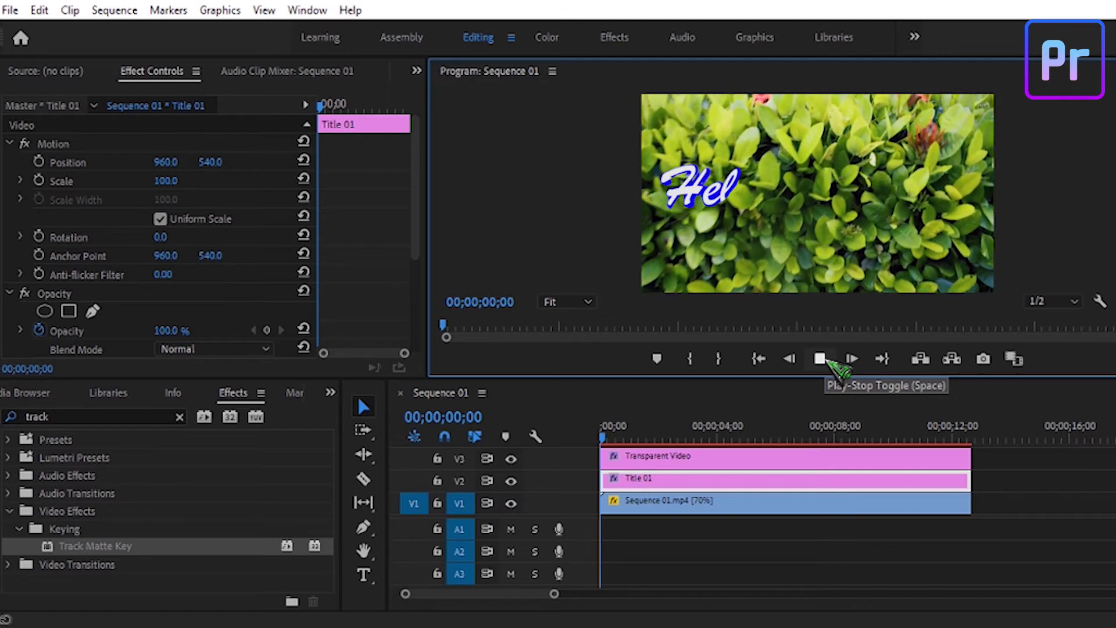